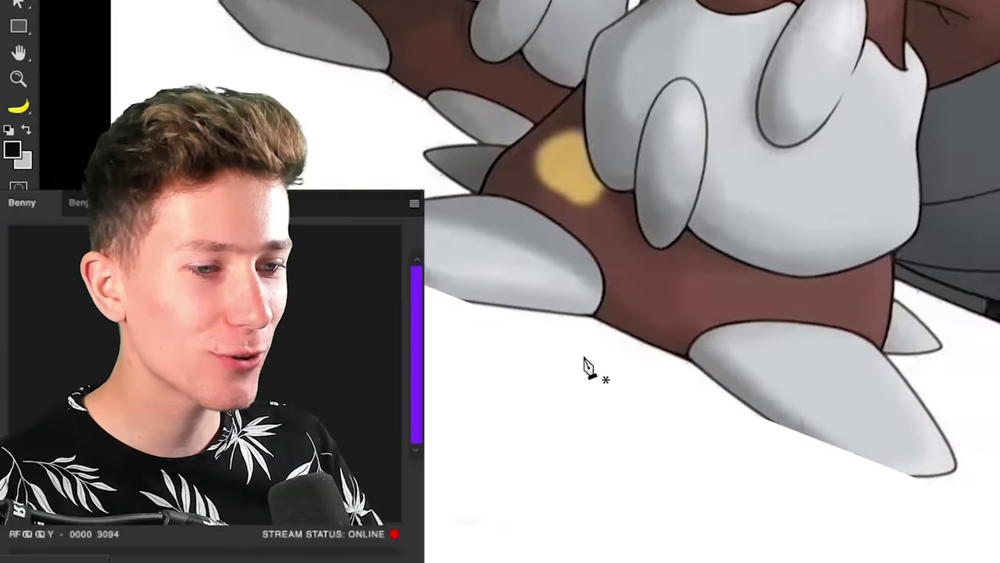
Step: Trace Heatran's teeth as shape layers, moving the view up to the next tooth edge
scroll(268, 415, up, 10)
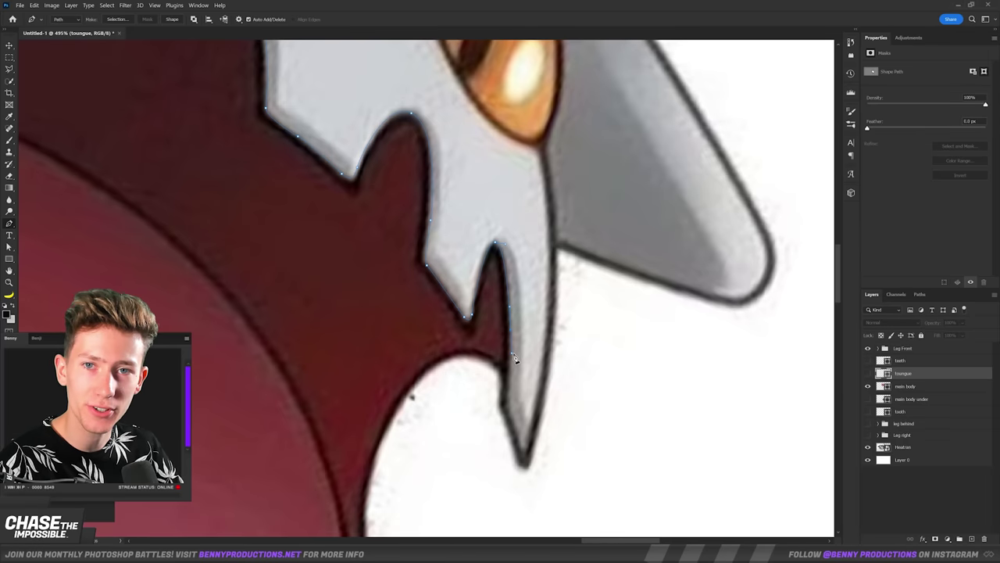
drag(515, 347, 530, 298)
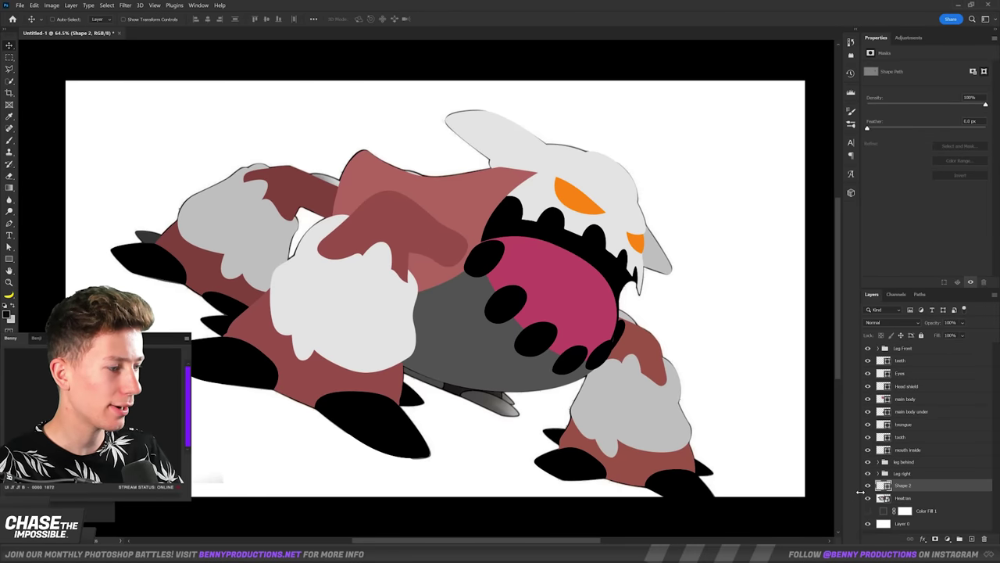
Step: Show the dark grey fill behind Heatran and paint soft shadow onto the front leg's grey shield
click(867, 511)
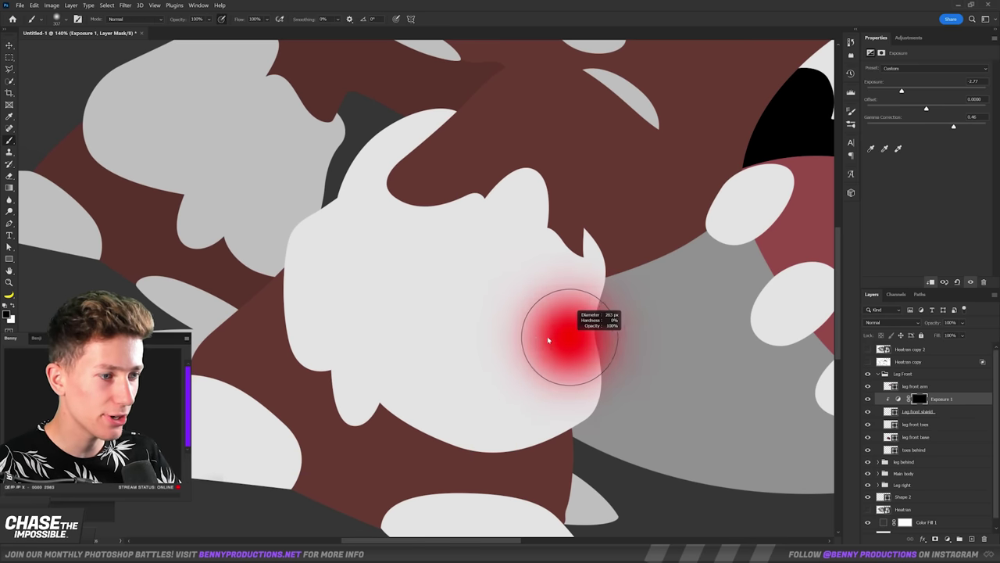
mouse_move(464, 226)
mouse_down()
mouse_move(533, 342)
mouse_move(384, 254)
mouse_move(363, 221)
mouse_move(392, 221)
mouse_up()
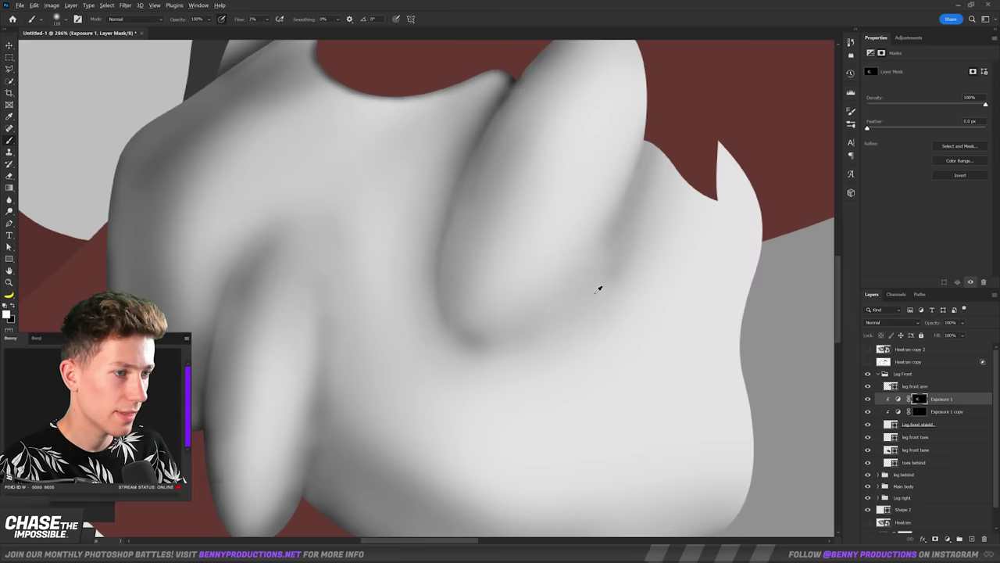
scroll(485, 309, down, 5)
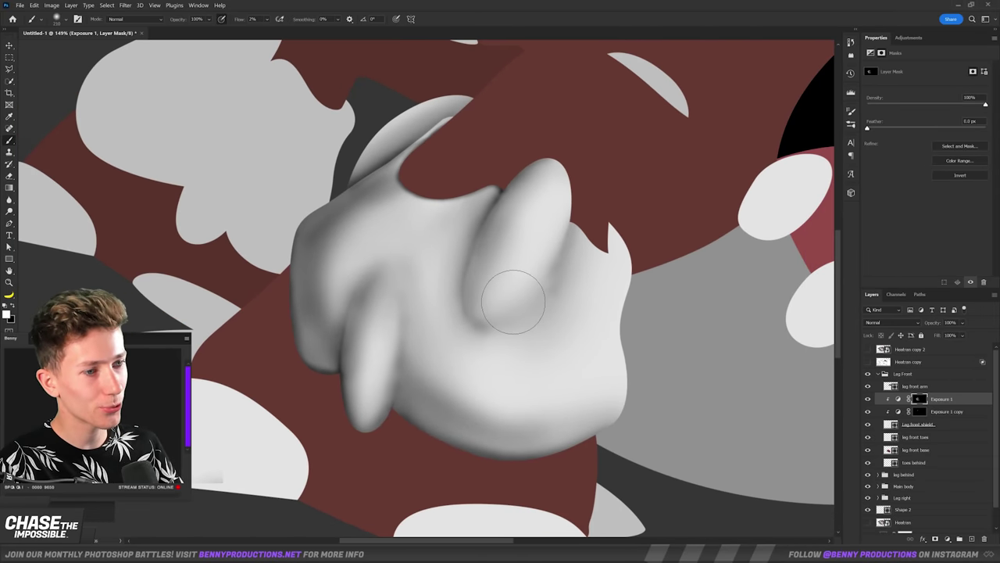
scroll(614, 290, up, 4)
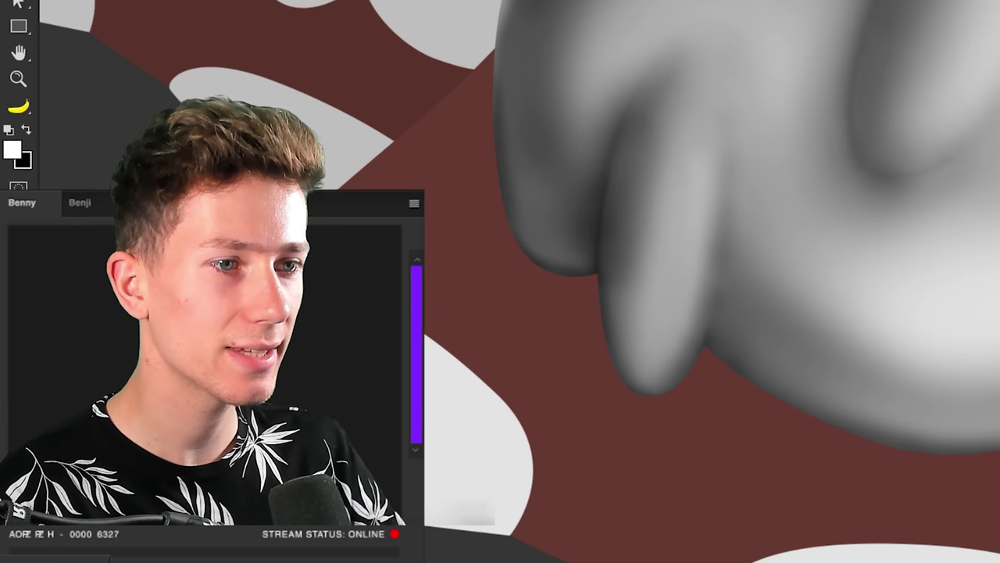
scroll(703, 235, down, 3)
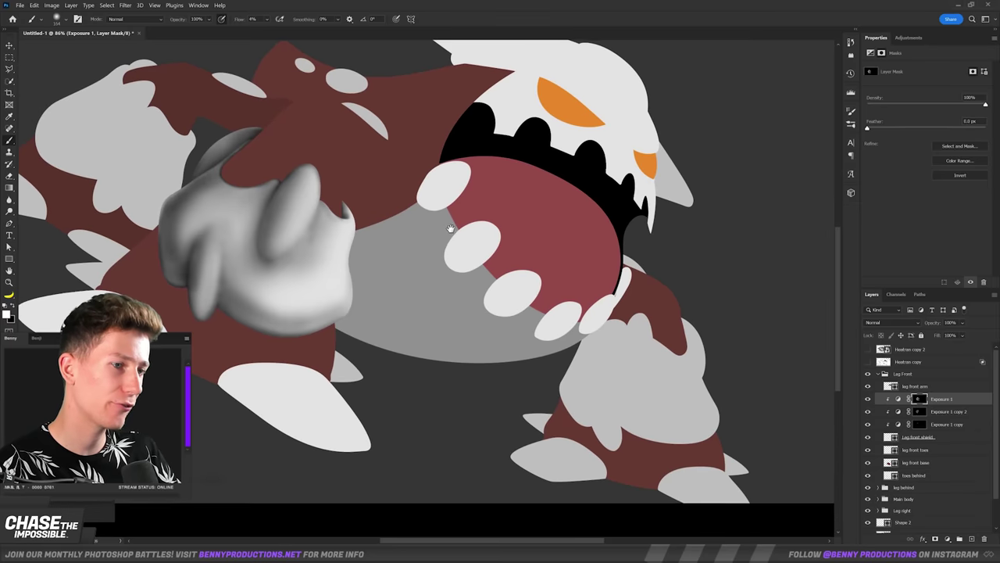
drag(447, 224, 602, 228)
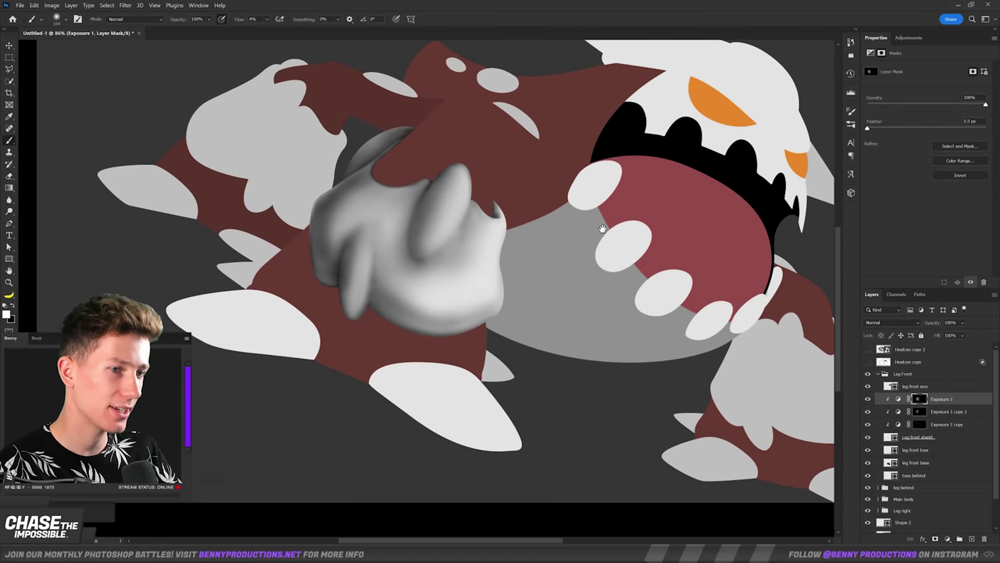
Step: Paint a soft shadow along the front leg's red edge in the Exposure copy's mask
scroll(469, 262, up, 2)
scroll(295, 167, up, 4)
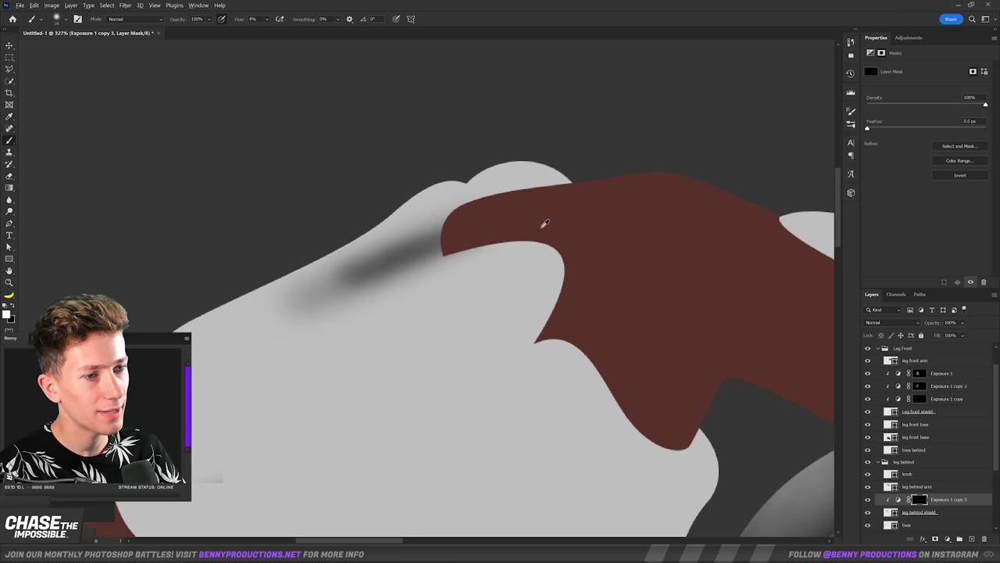
scroll(380, 274, down, 1)
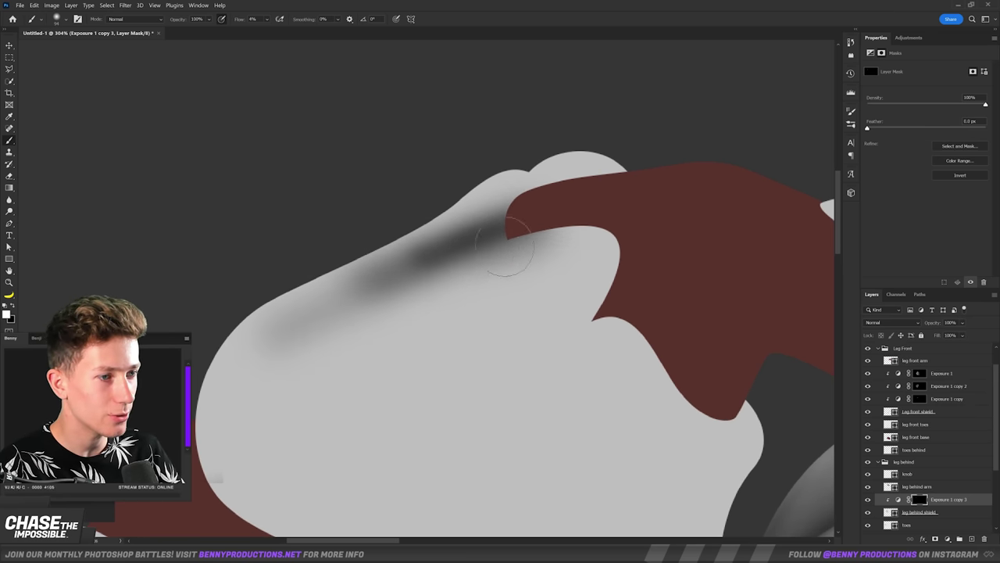
drag(547, 232, 579, 213)
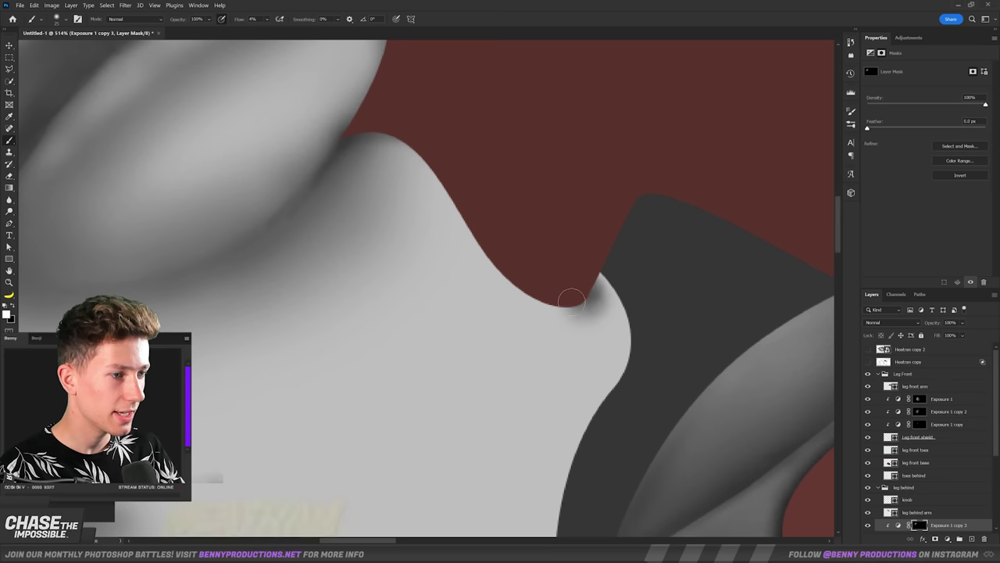
scroll(578, 311, left, 1)
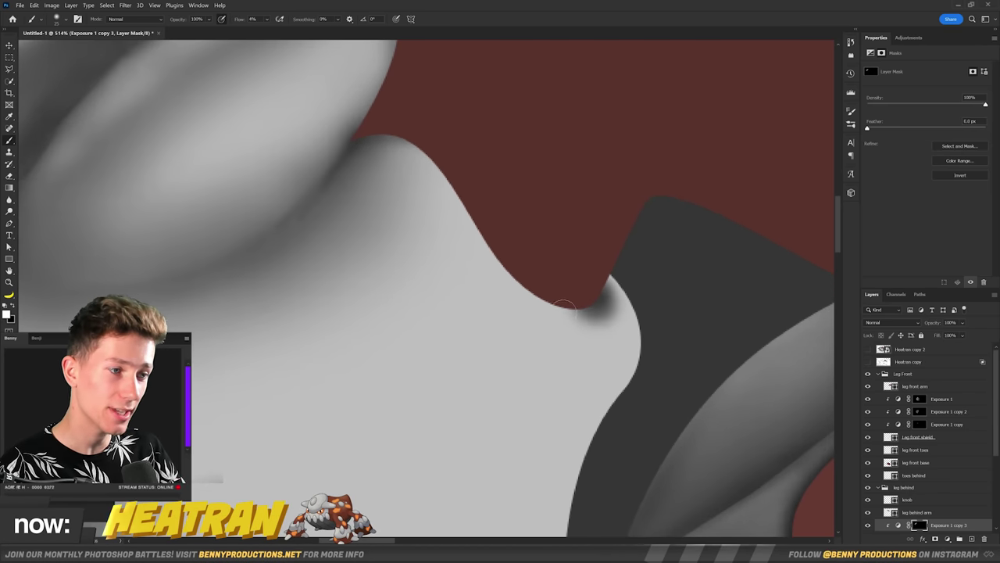
scroll(535, 291, down, 3)
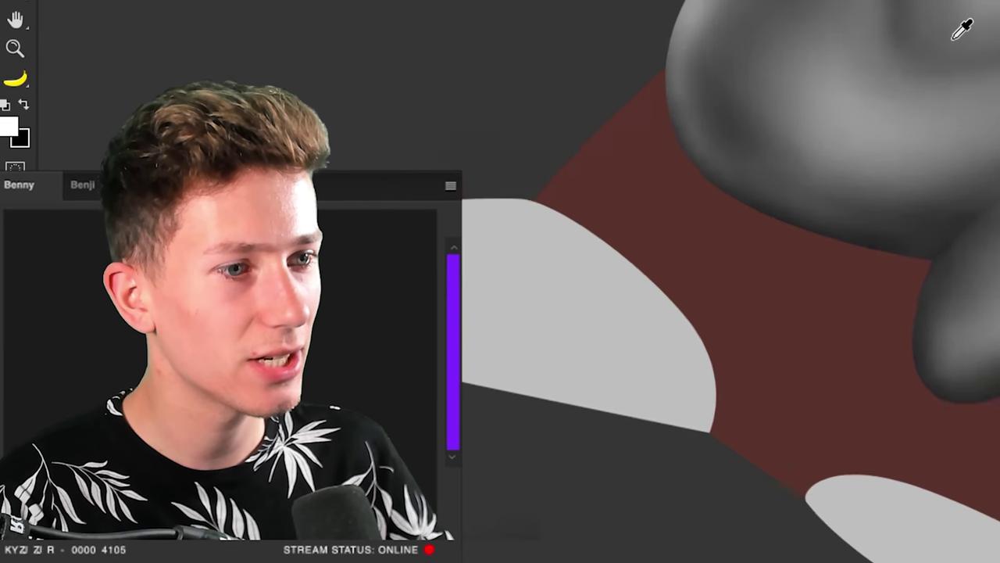
scroll(961, 29, down, 2)
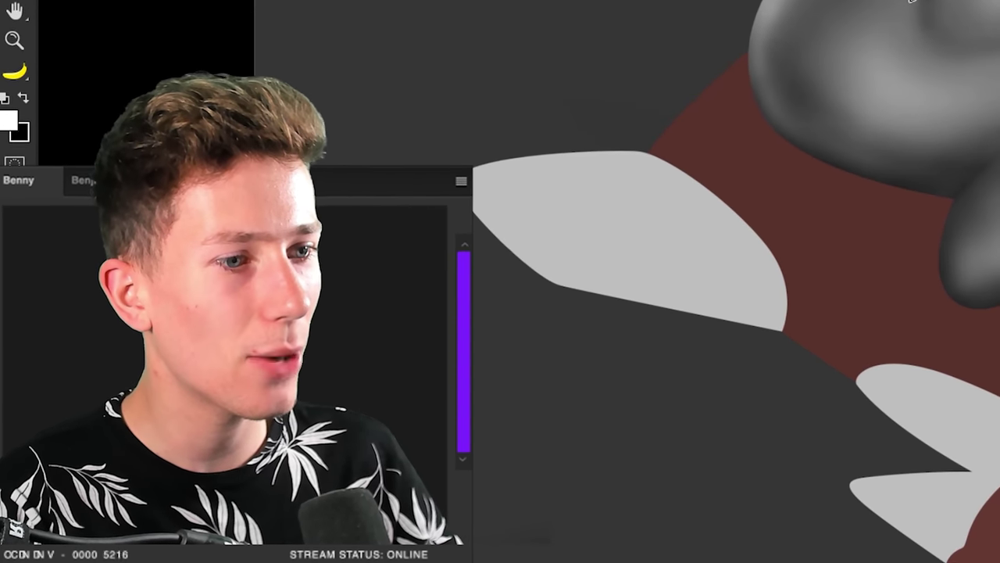
scroll(962, 29, up, 5)
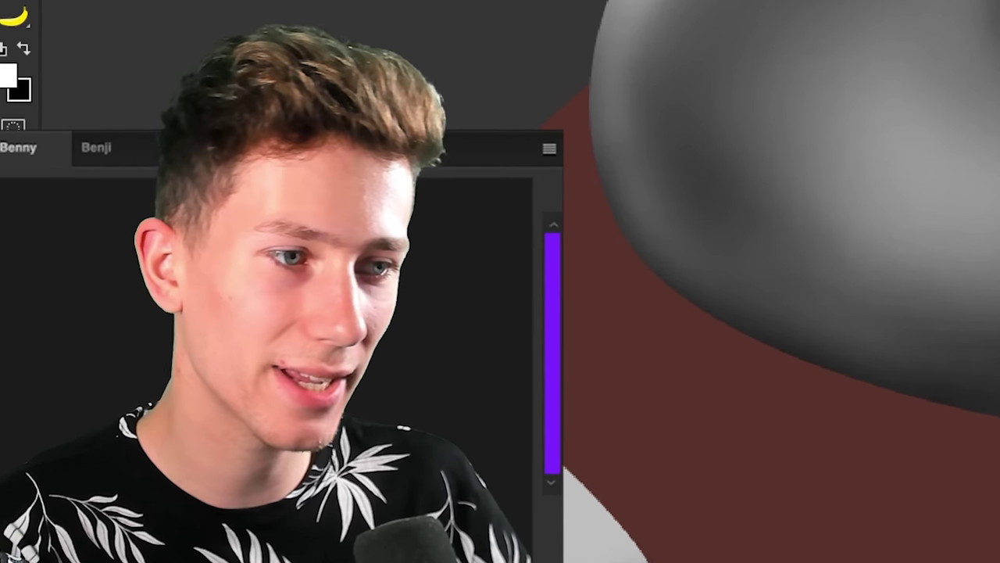
scroll(773, 281, down, 3)
scroll(774, 281, up, 3)
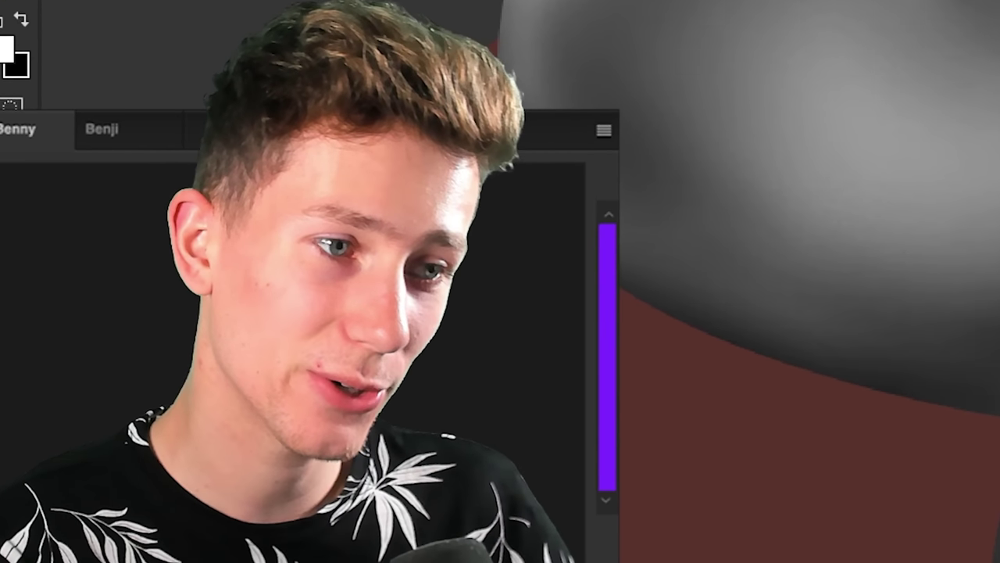
scroll(797, 281, up, 3)
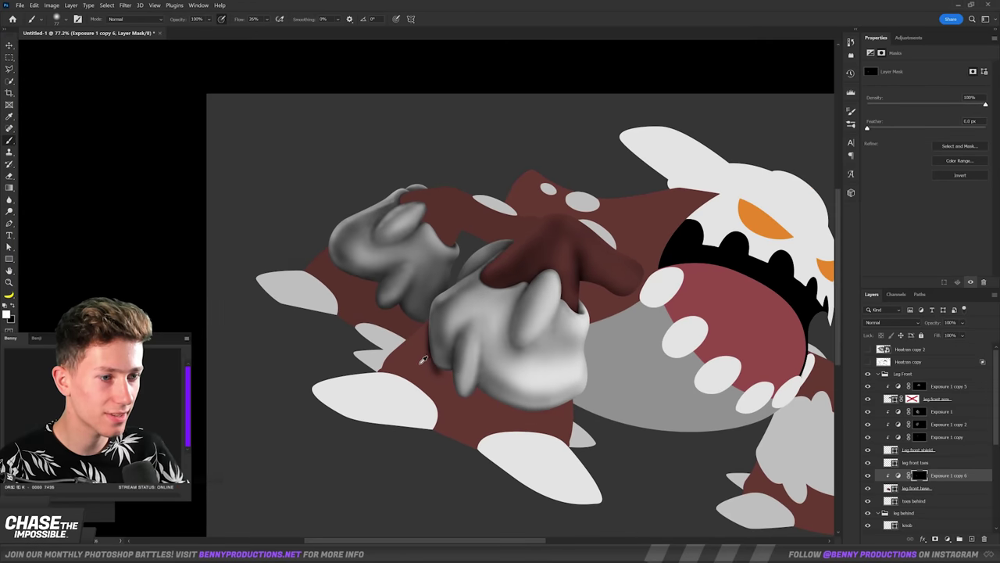
Step: Shade the front leg's toes and red base, reducing the brush size for finer detail
scroll(540, 364, up, 2)
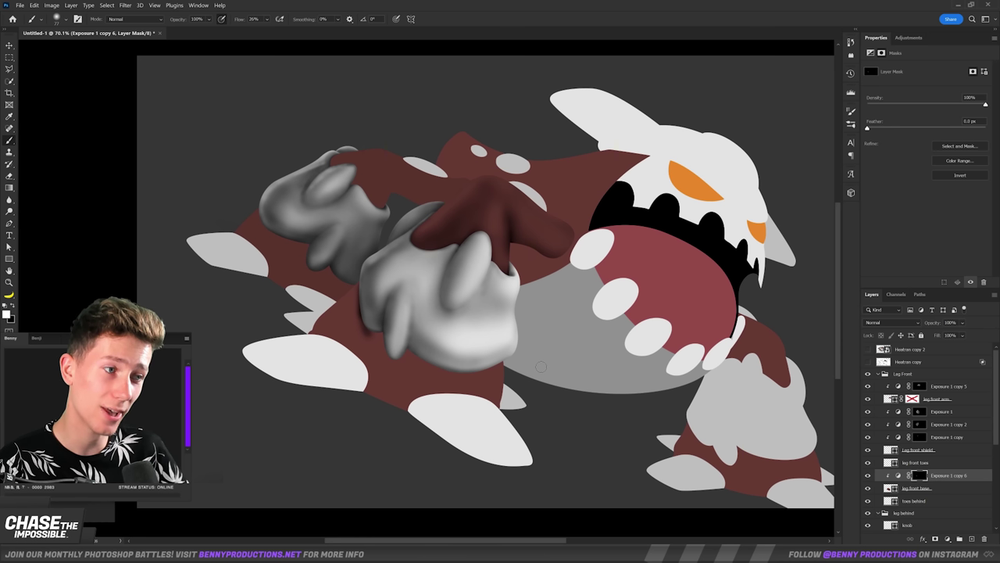
scroll(506, 385, up, 5)
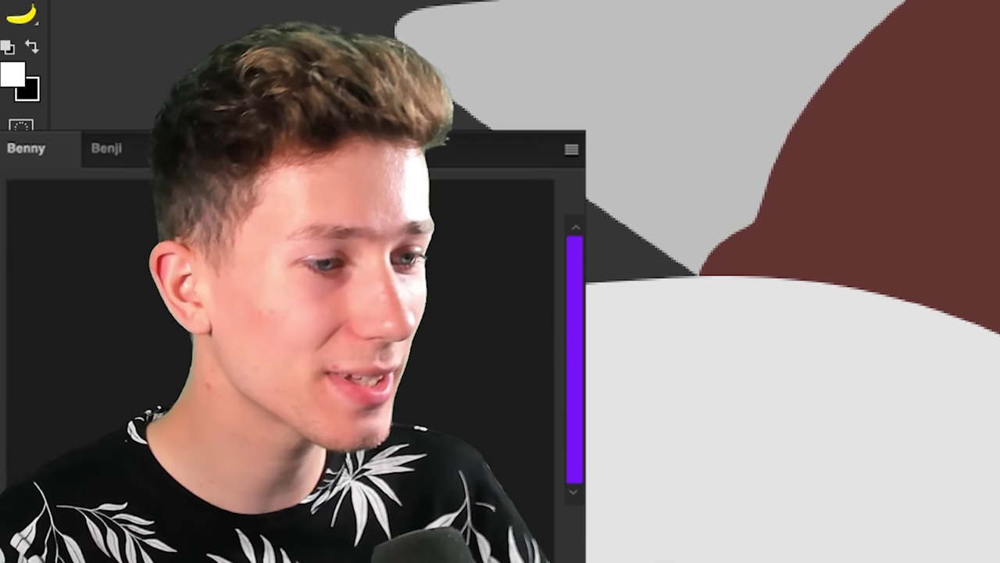
scroll(792, 282, up, 3)
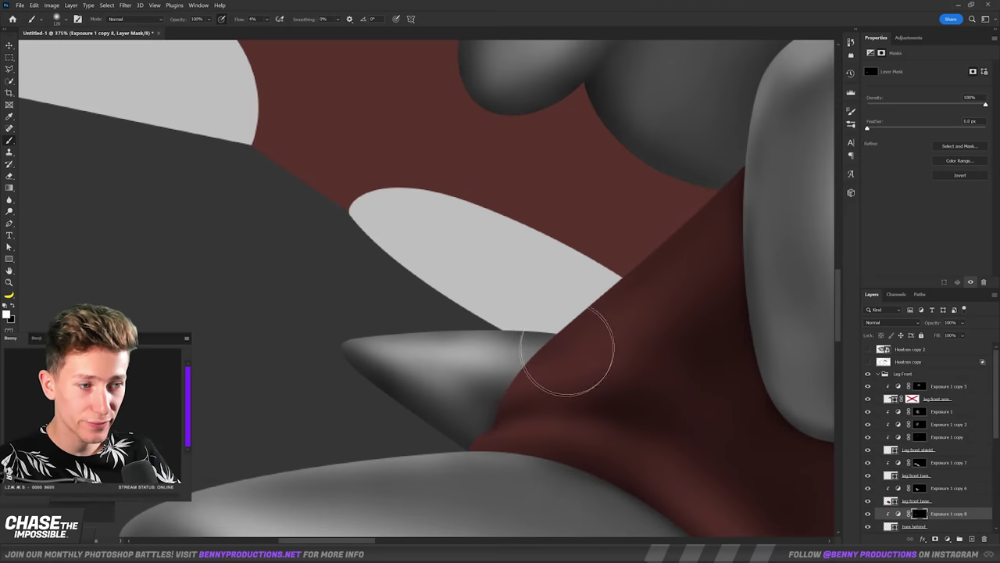
scroll(533, 369, right, 10)
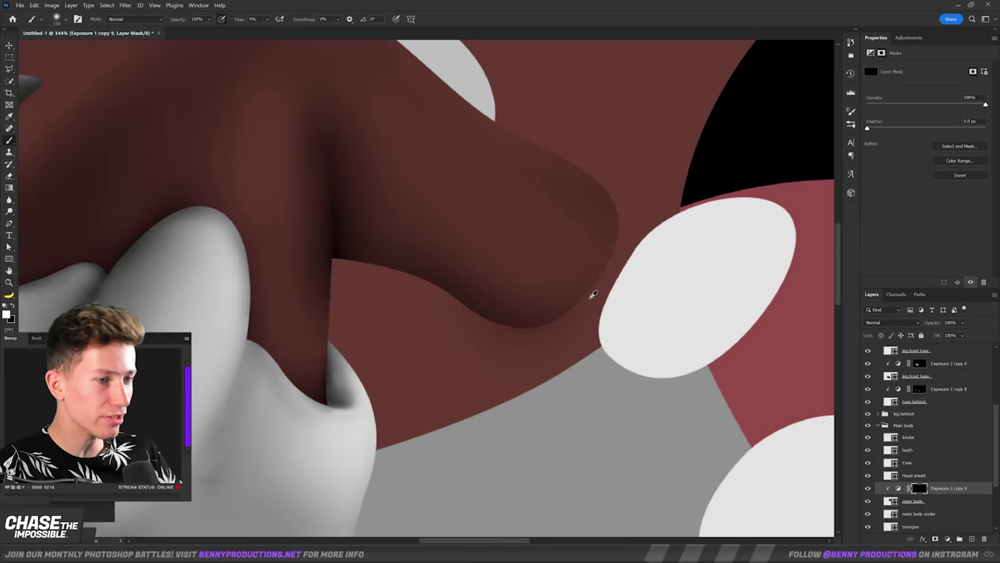
scroll(593, 294, up, 3)
alt+right_click(547, 305)
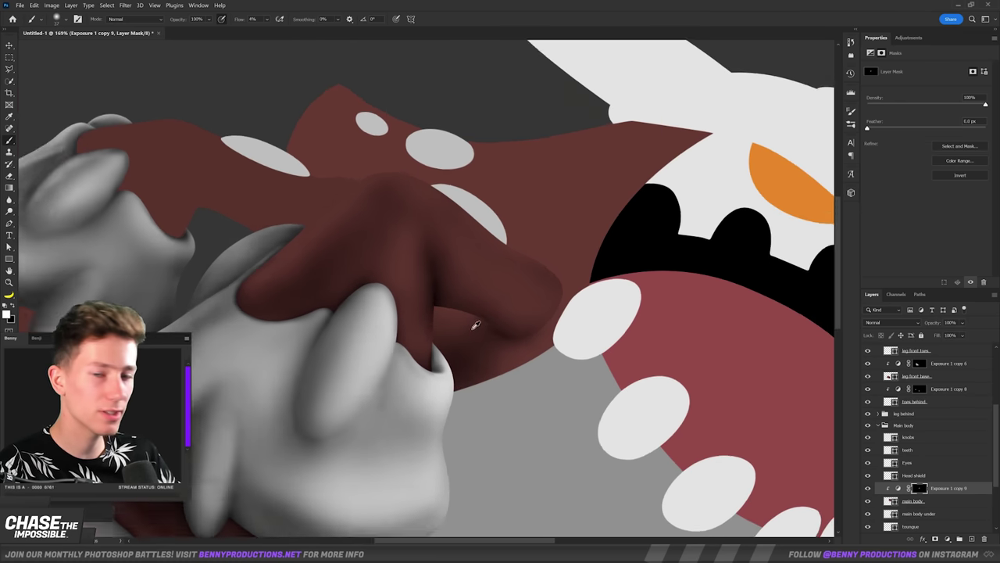
Step: Shrink the brush to 18 px and shade Heatran's grey knobs on the red body
scroll(469, 329, up, 4)
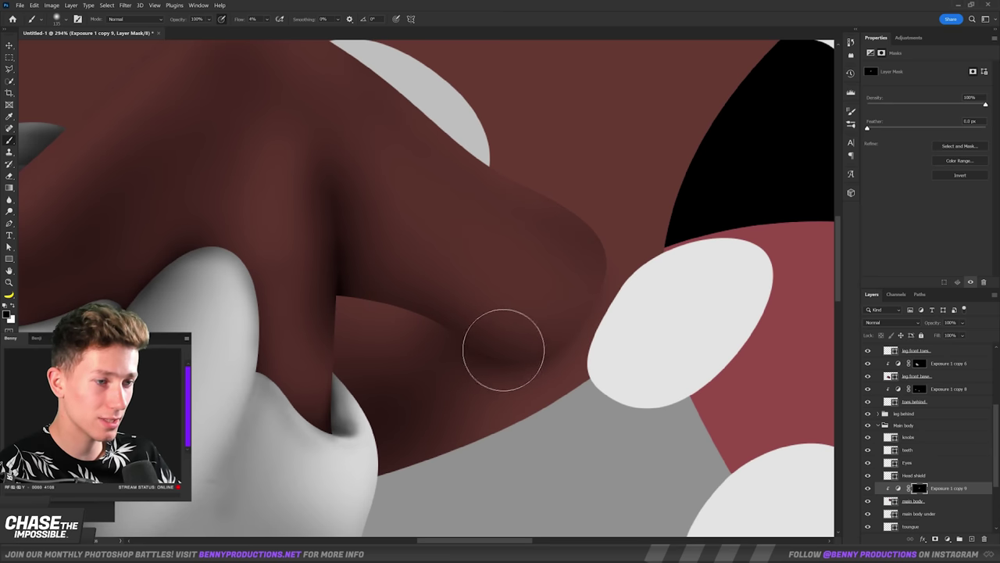
scroll(507, 348, down, 3)
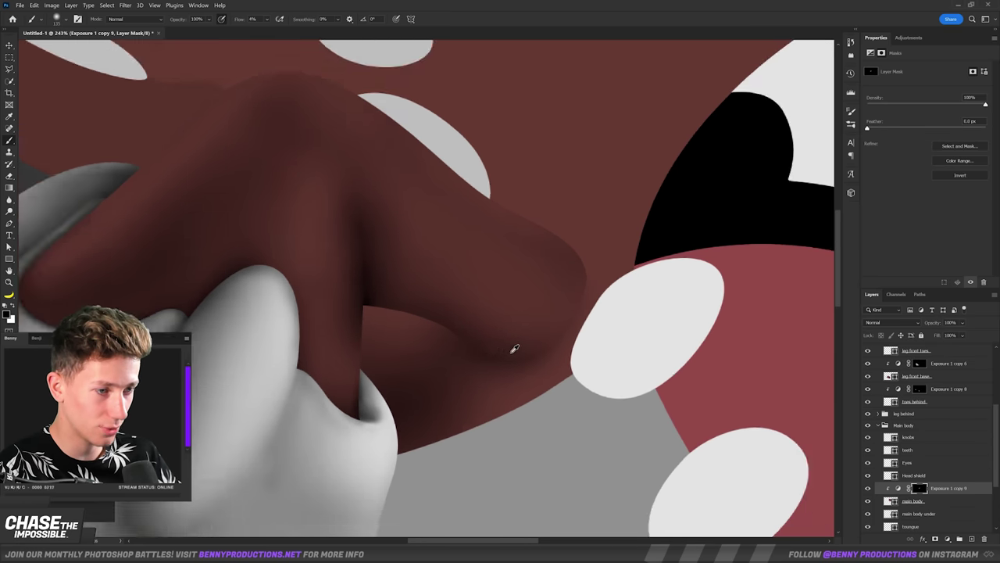
scroll(500, 336, up, 3)
scroll(438, 297, down, 2)
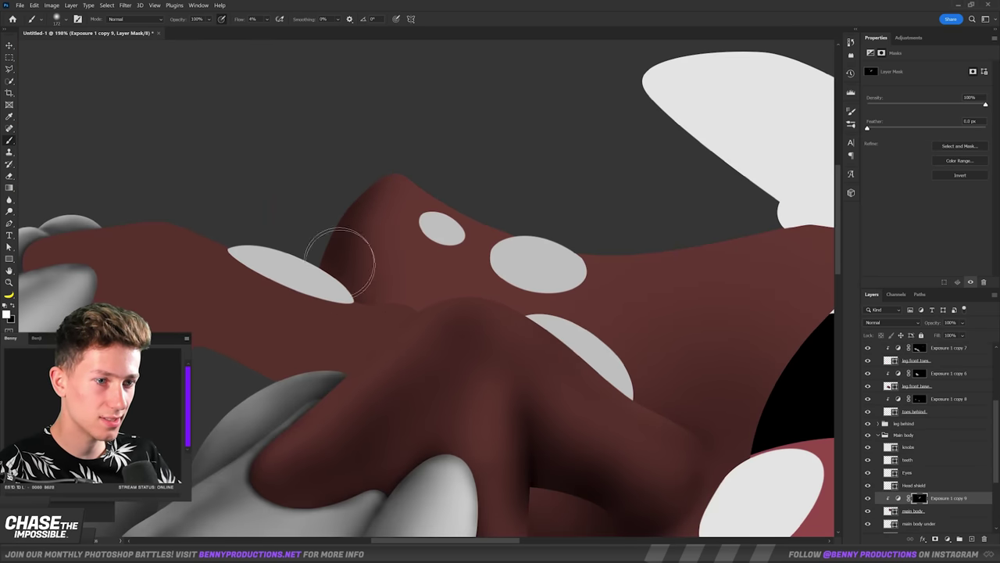
scroll(352, 274, down, 2)
scroll(368, 286, up, 3)
scroll(440, 335, down, 3)
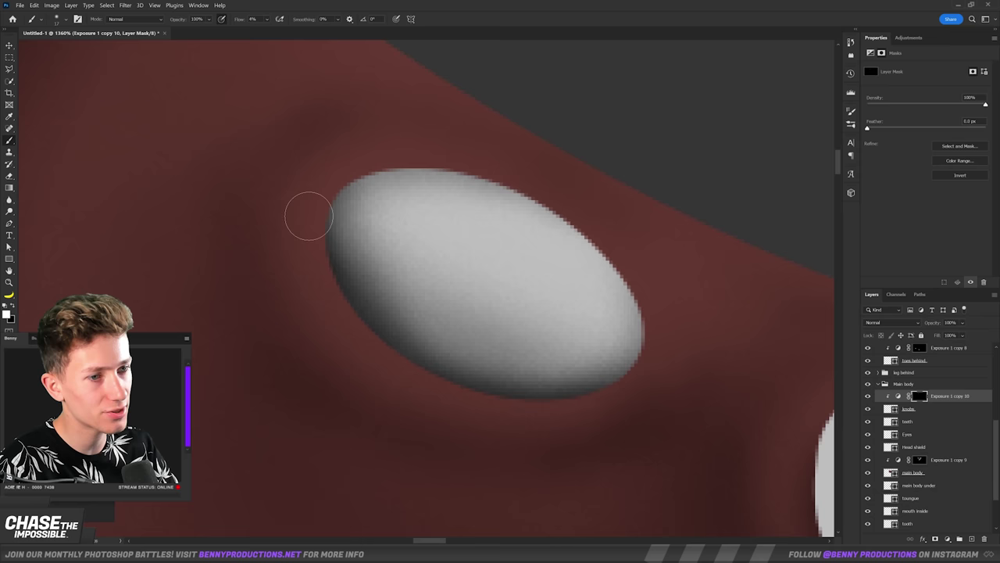
scroll(324, 216, down, 2)
drag(326, 203, 349, 207)
scroll(437, 232, down, 3)
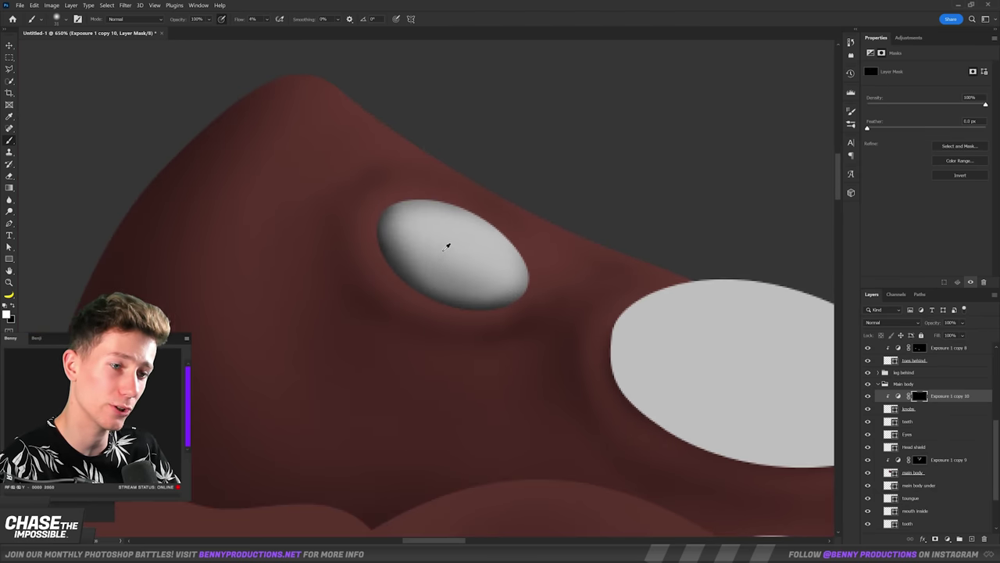
scroll(447, 243, up, 3)
drag(442, 238, 425, 232)
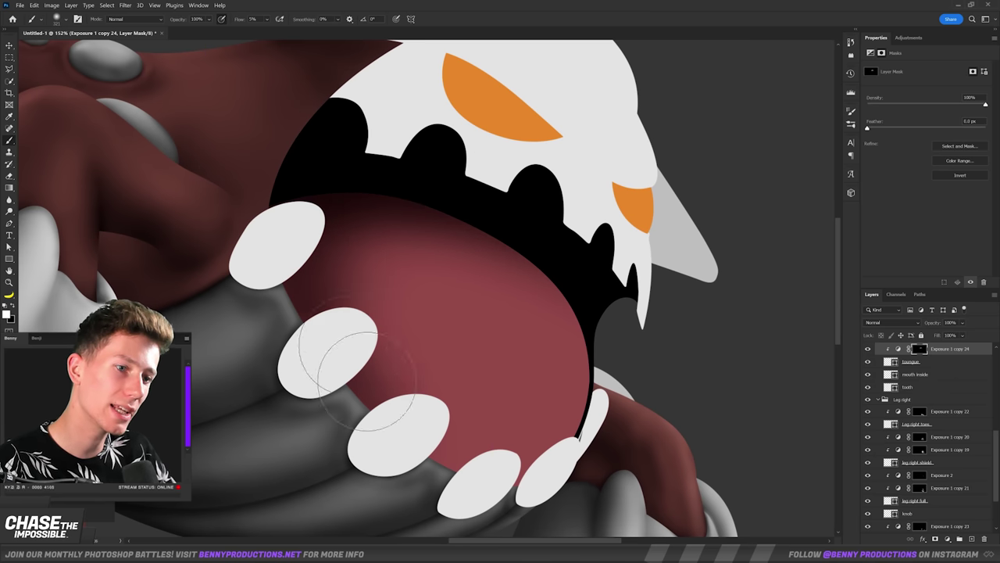
Step: Darken the tongue's shading toward the lower teeth, then use a smaller brush around the eye
drag(365, 381, 547, 492)
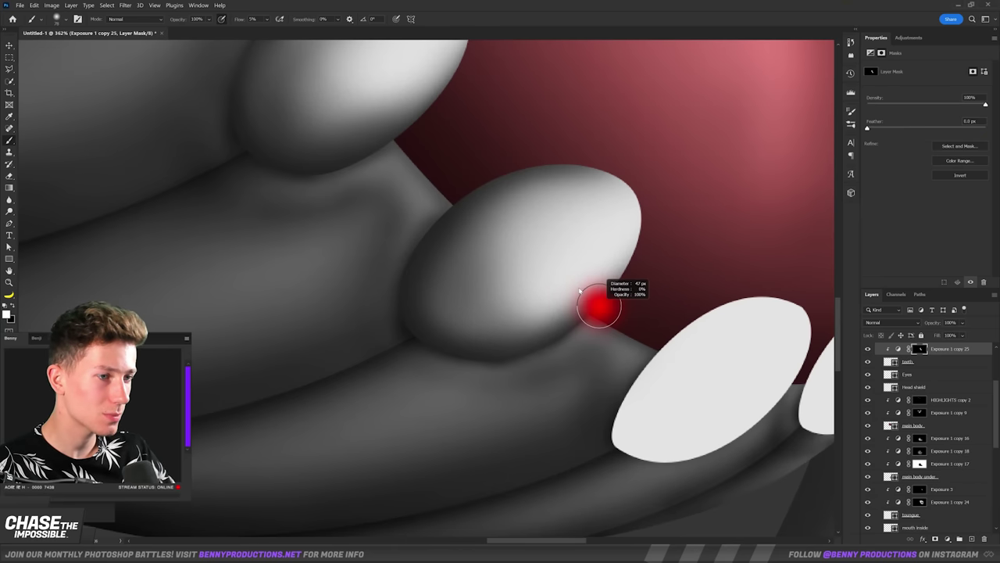
scroll(577, 285, up, 2)
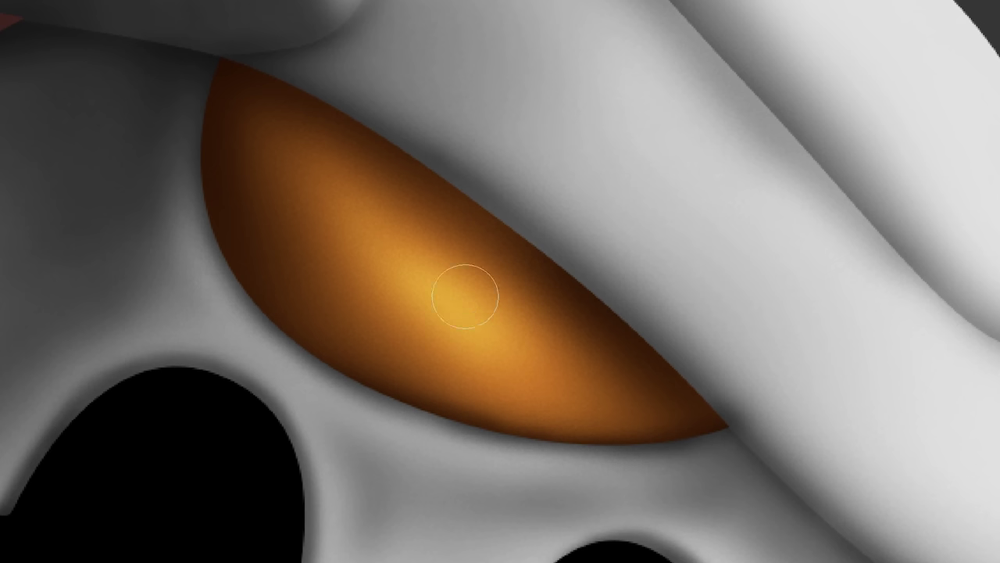
drag(458, 335, 528, 342)
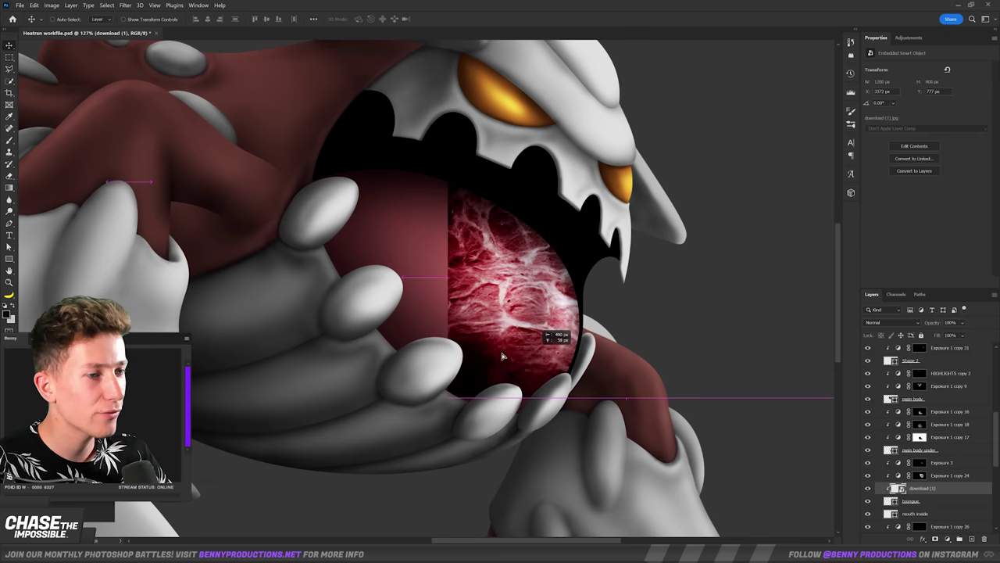
Step: Position and shrink the veined texture over the egg, then warp it to fit
drag(547, 353, 418, 360)
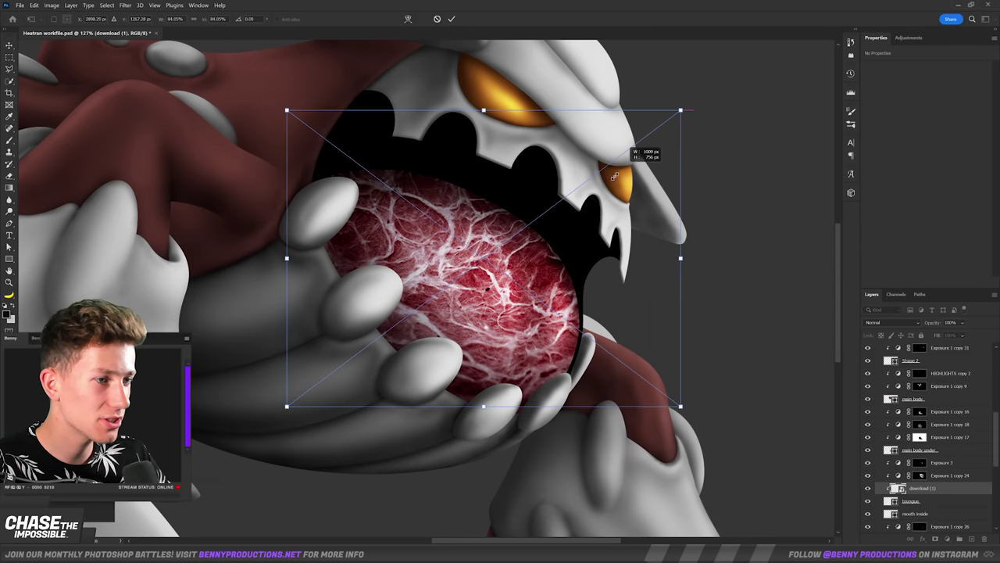
drag(614, 174, 669, 235)
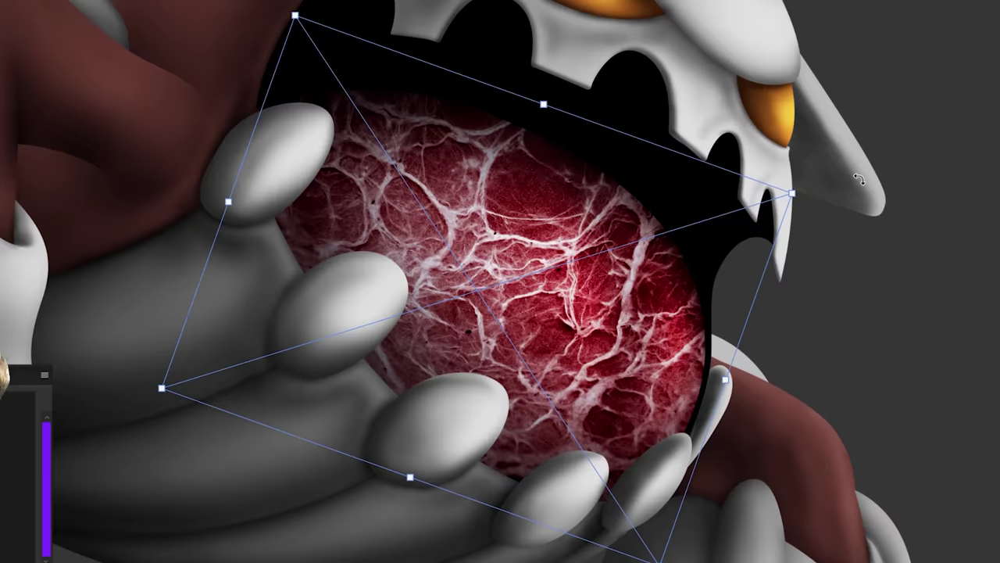
right_click(552, 305)
click(784, 538)
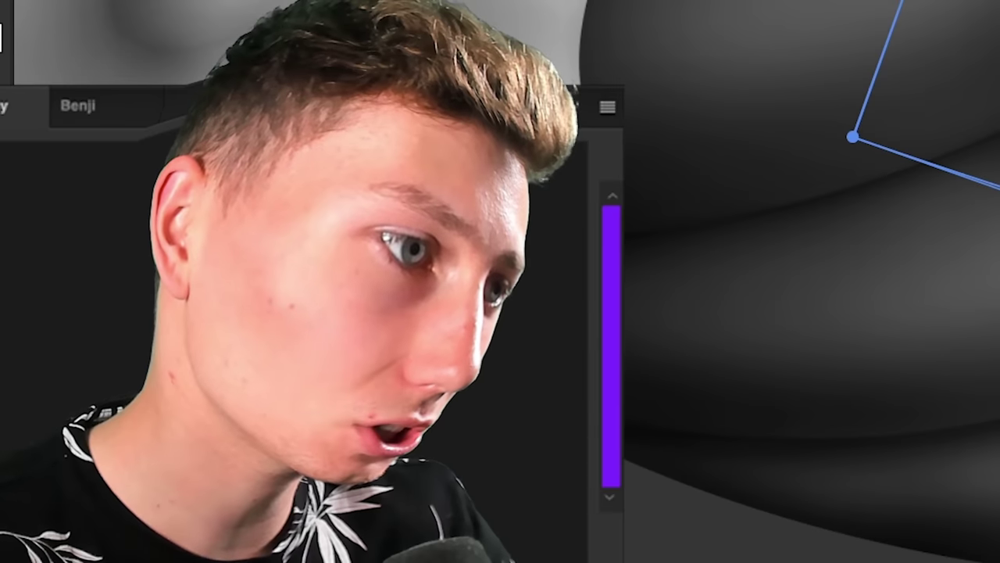
Step: Pick a blend mode for the veined texture so it shows as subtle veins
click(886, 322)
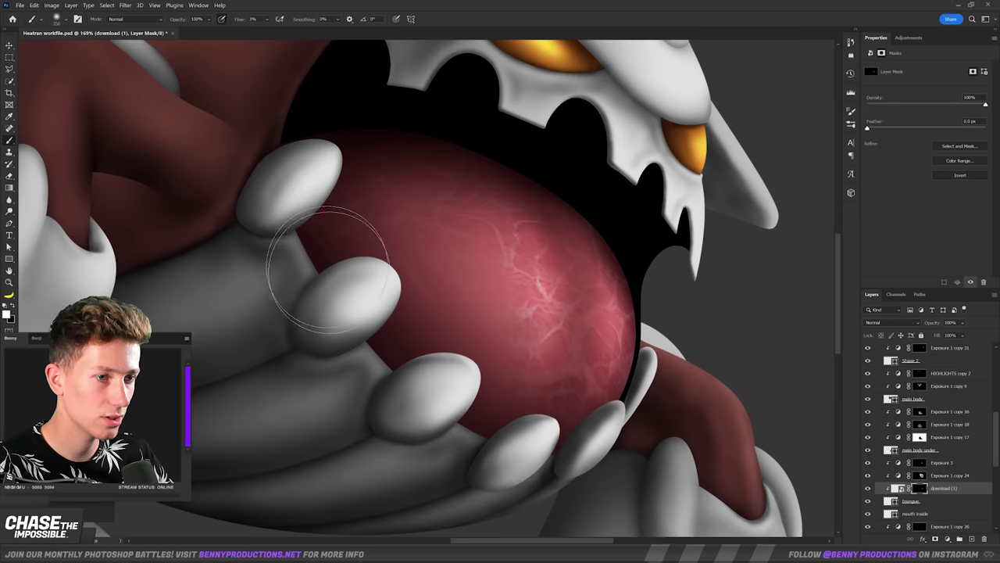
scroll(513, 307, down, 3)
scroll(513, 307, up, 3)
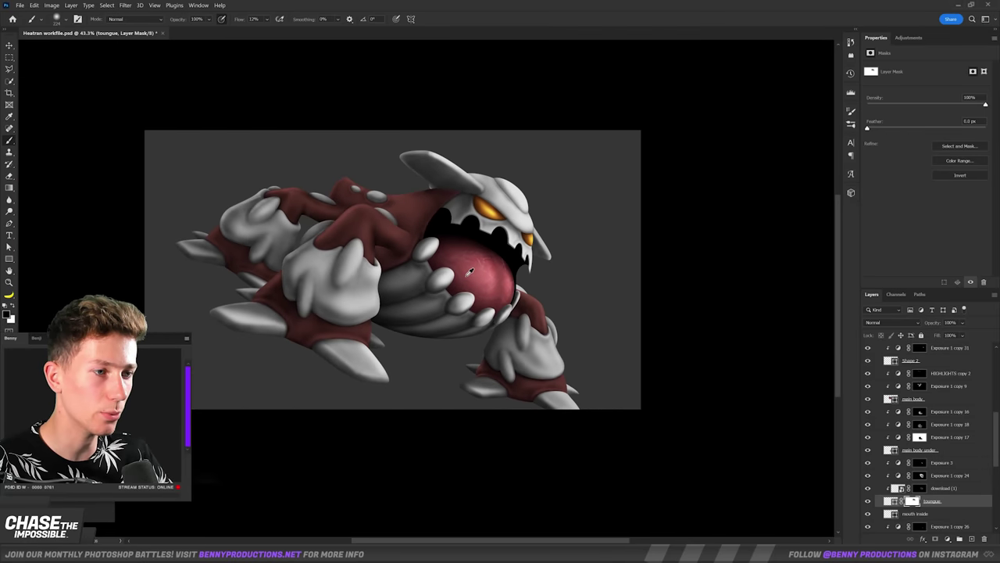
scroll(420, 269, up, 2)
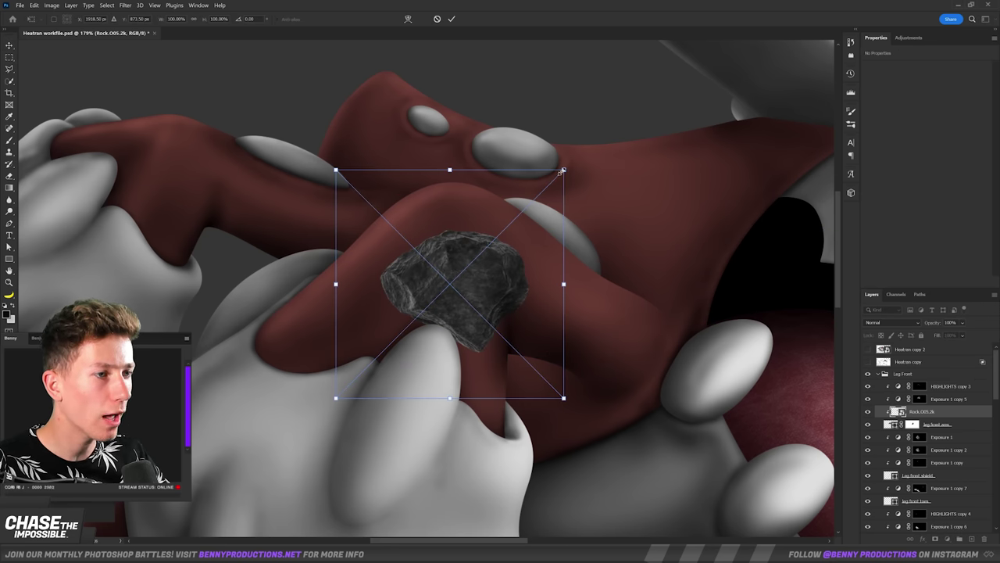
Step: Scale up the Rock.005.2k texture and warp it along the front leg's curve
drag(612, 133, 650, 102)
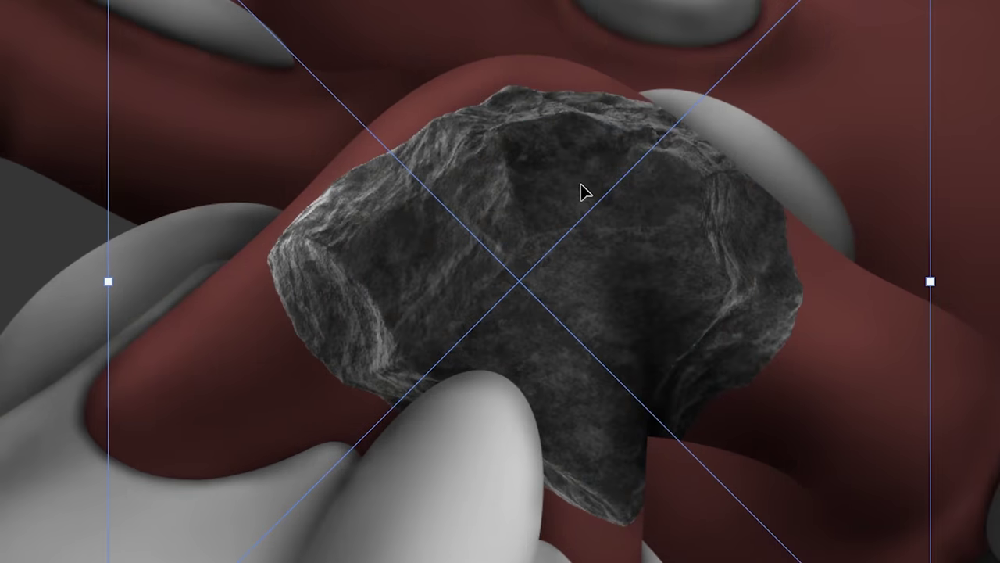
right_click(480, 241)
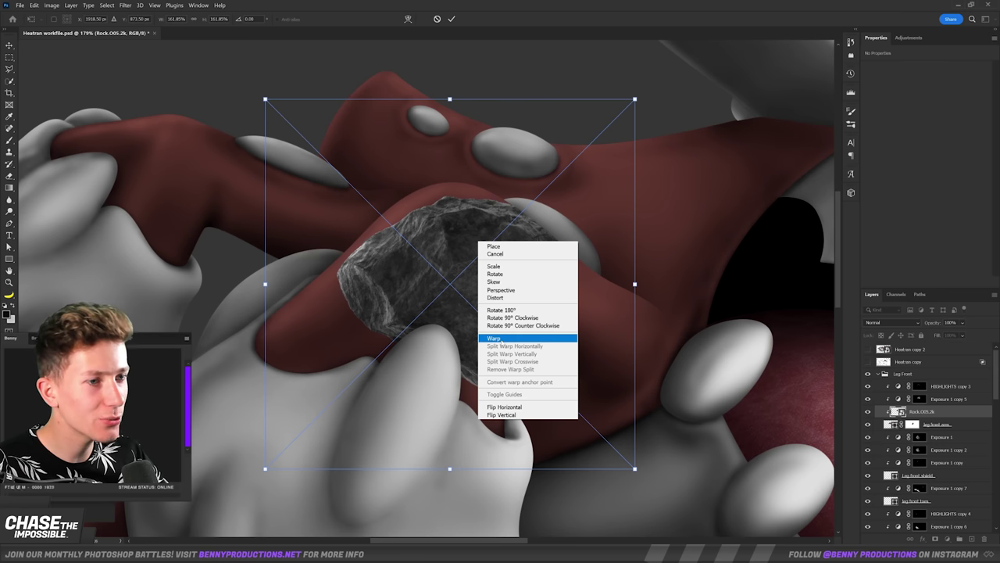
click(500, 339)
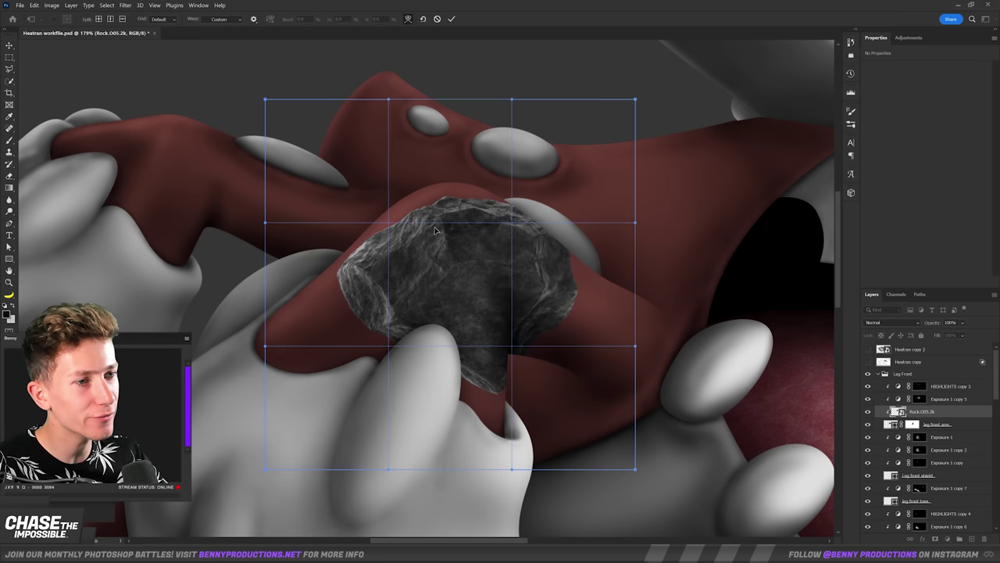
drag(469, 209, 430, 219)
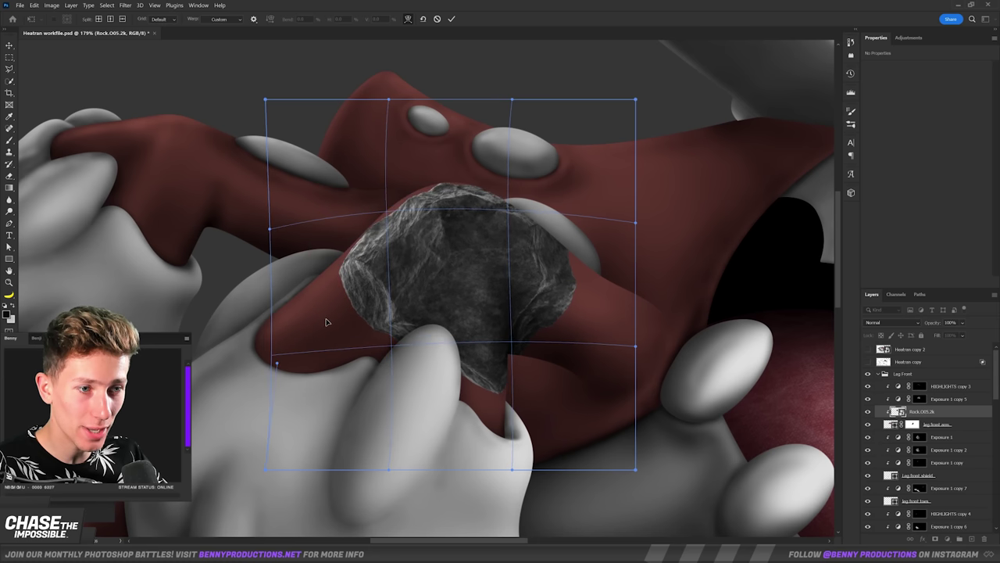
drag(351, 281, 320, 313)
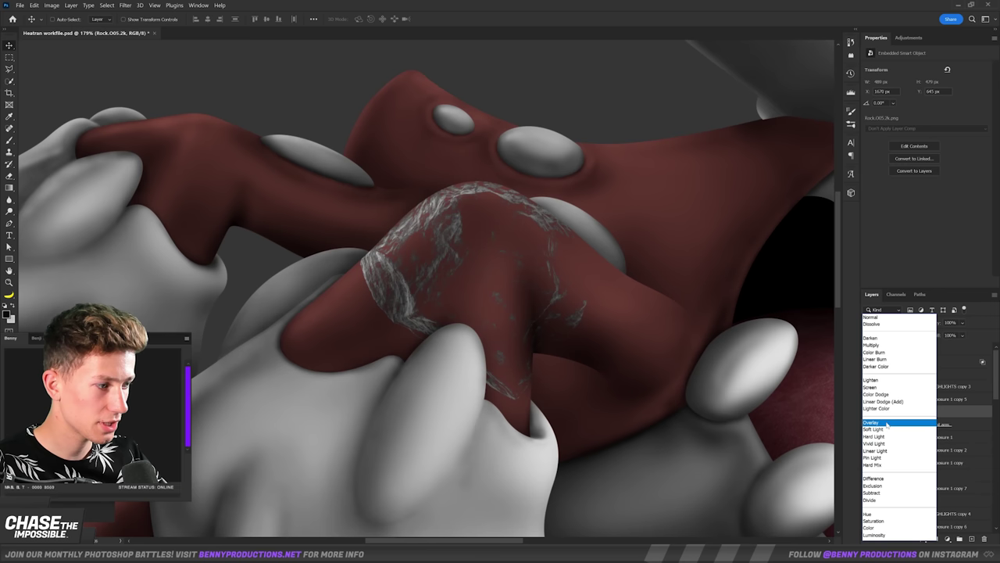
Step: Set the rock texture to Overlay at about 73% fill and add a layer mask to paint
key(Down)
key(Return)
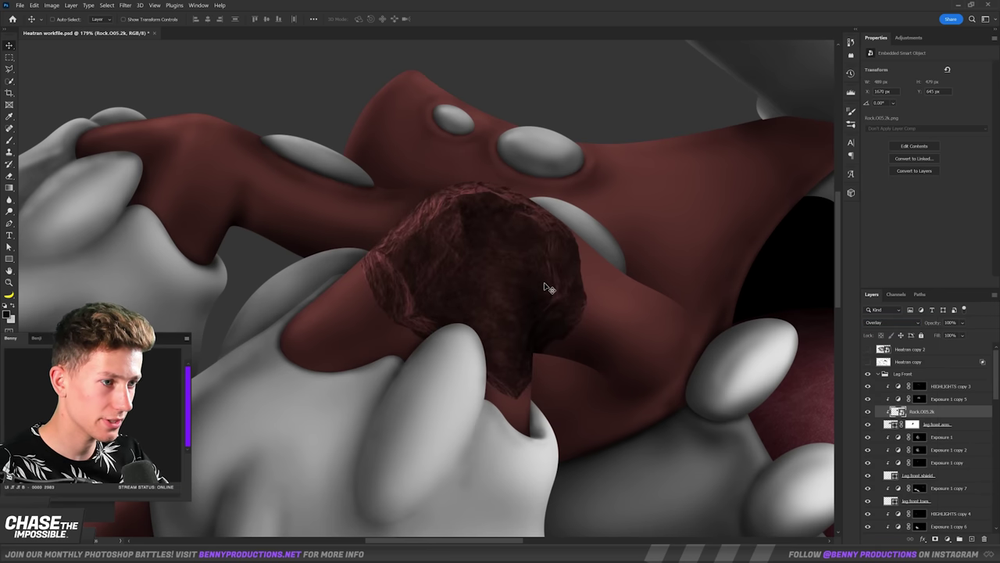
scroll(470, 273, up, 3)
drag(938, 340, 924, 336)
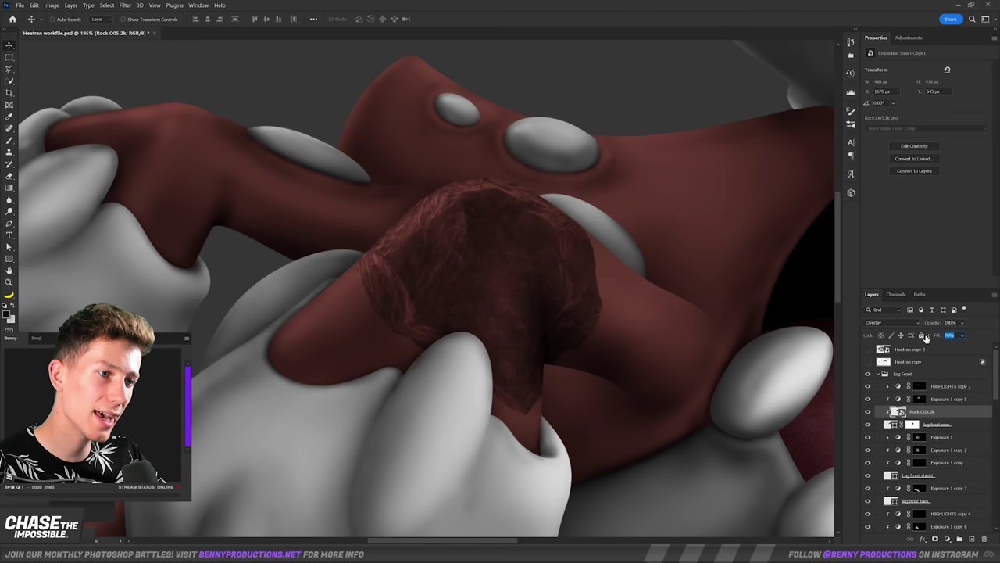
click(948, 538)
key(b)
scroll(561, 293, up, 2)
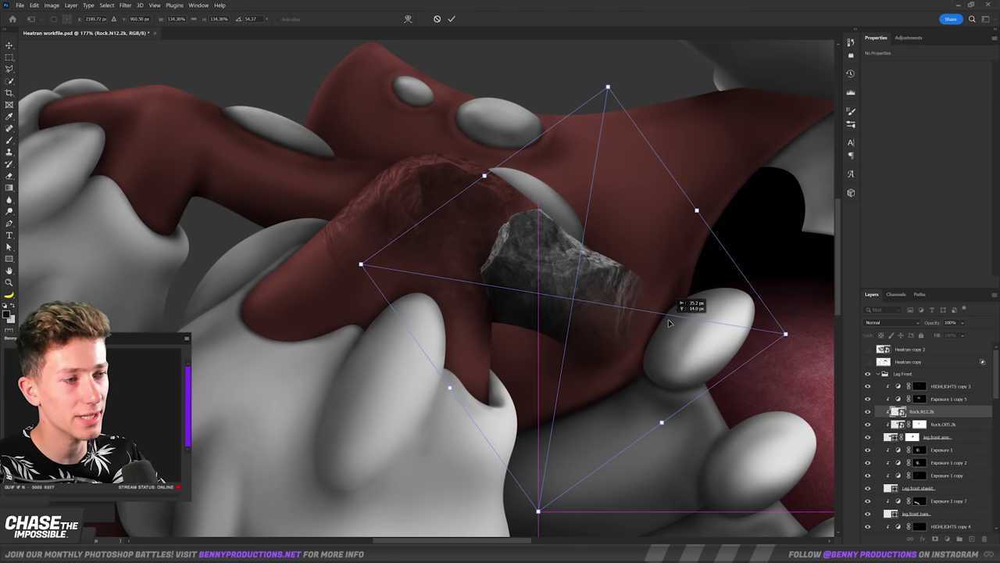
Step: Move the rock texture up and to the right before transforming it again
drag(668, 318, 658, 315)
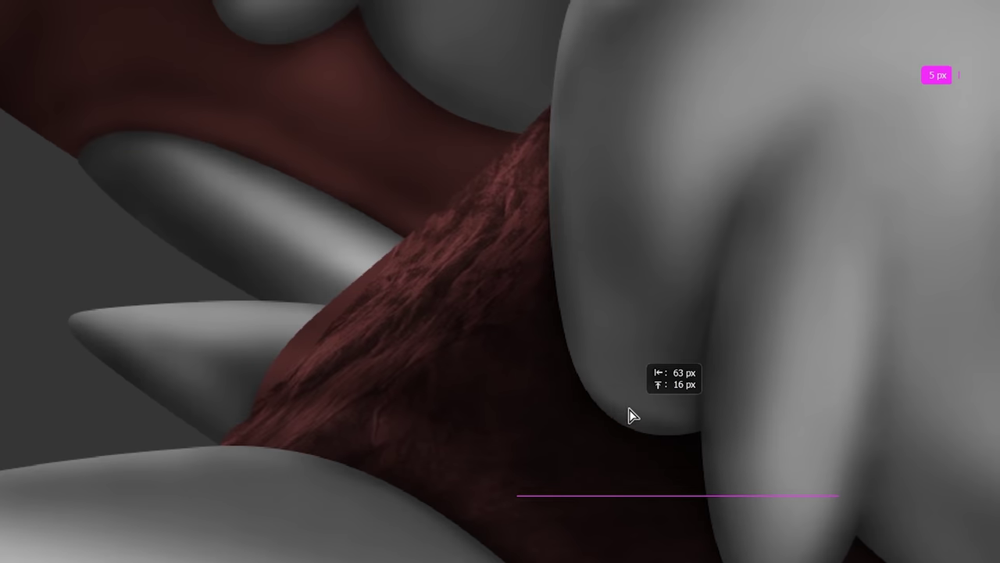
drag(632, 415, 688, 348)
right_click(688, 347)
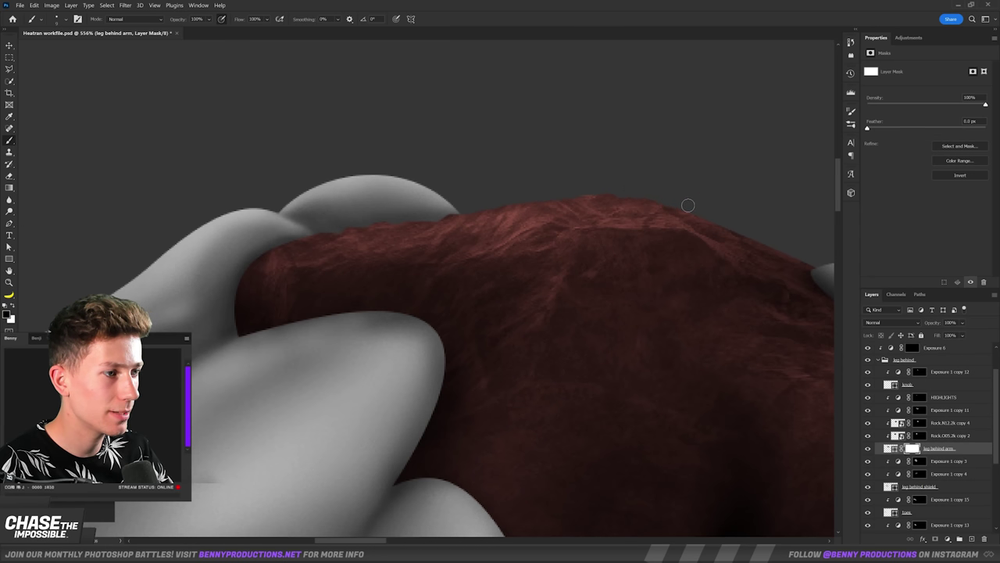
Step: Darken the edges of the furry back leg through the Exposure 6 copy mask
drag(688, 205, 458, 149)
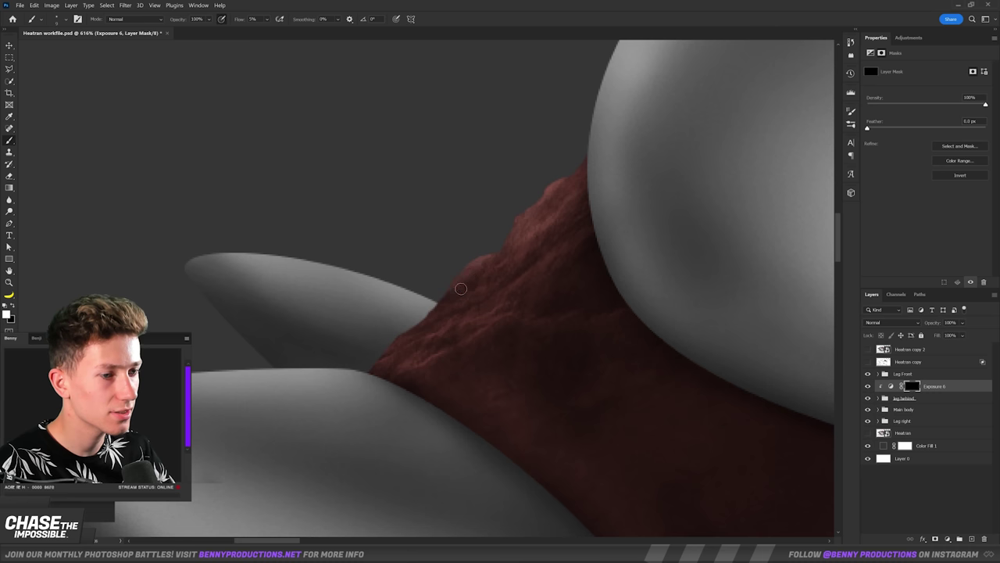
scroll(431, 328, down, 1)
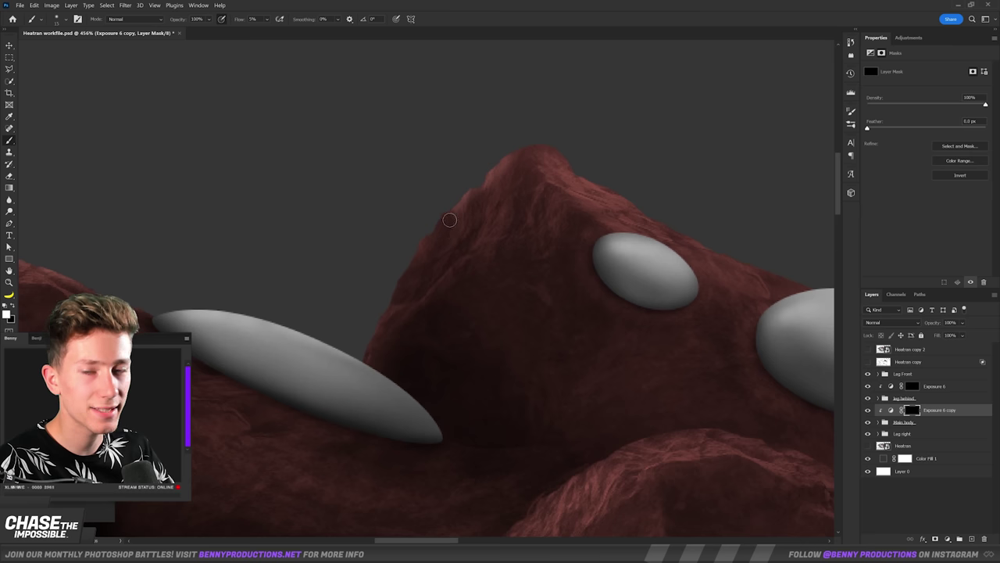
scroll(450, 219, up, 3)
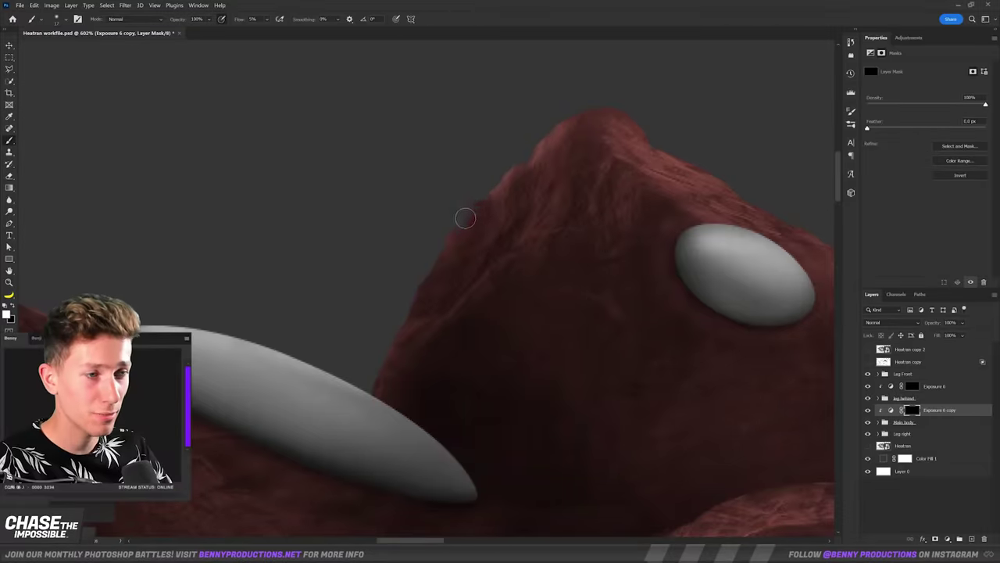
scroll(453, 233, down, 3)
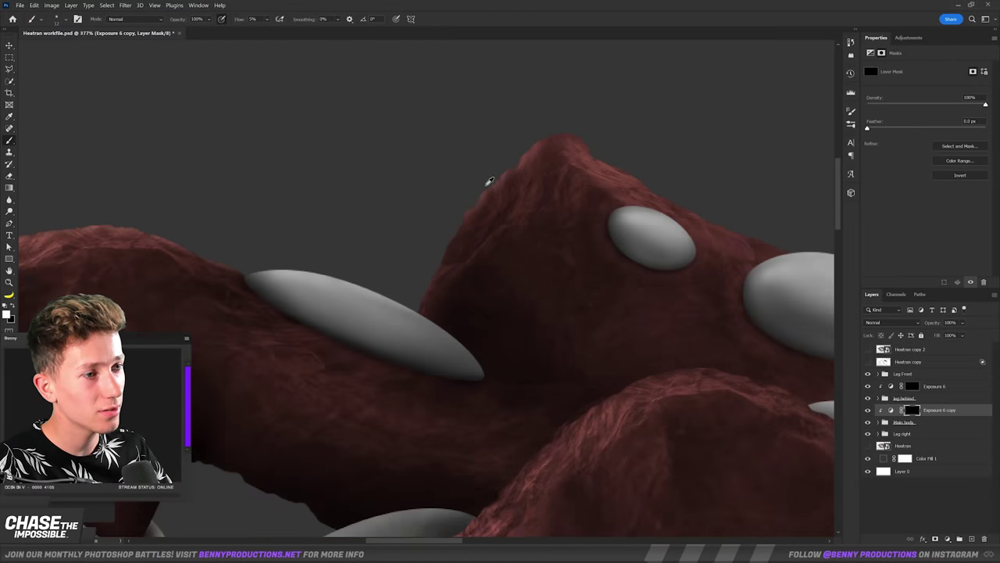
scroll(487, 183, up, 3)
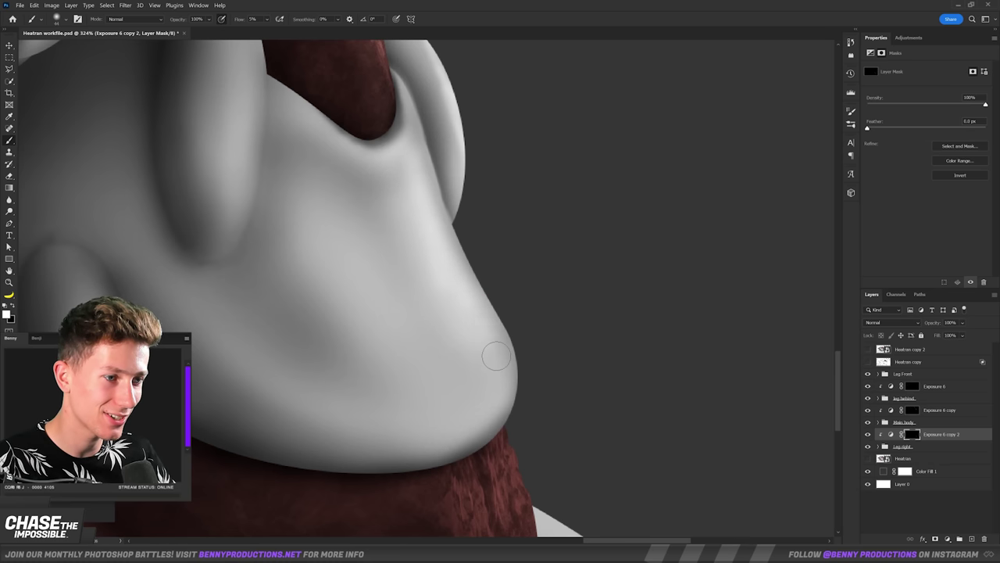
scroll(495, 357, down, 4)
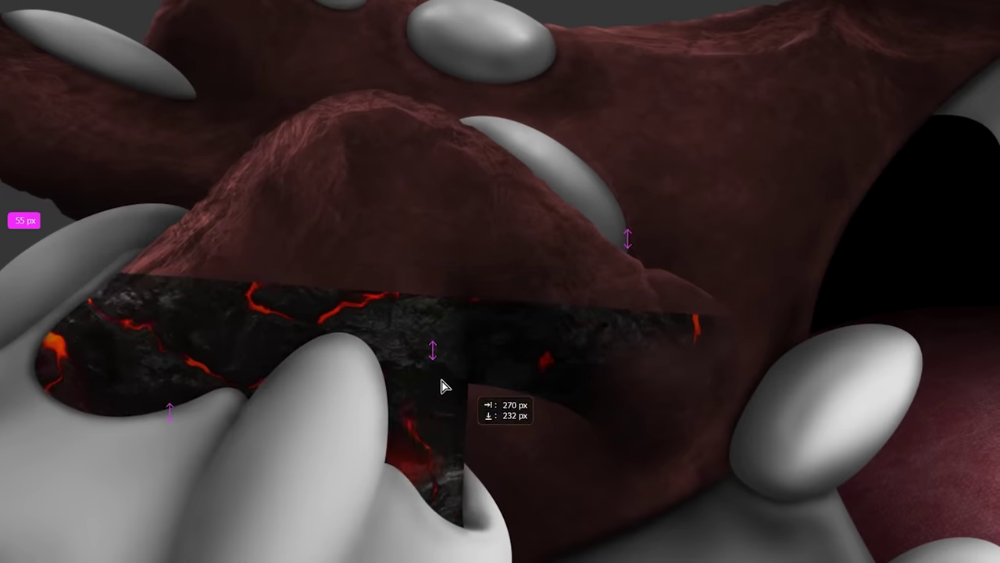
Step: Place the lava texture over the front leg and raise Blend If so only bright cracks show
drag(440, 384, 514, 320)
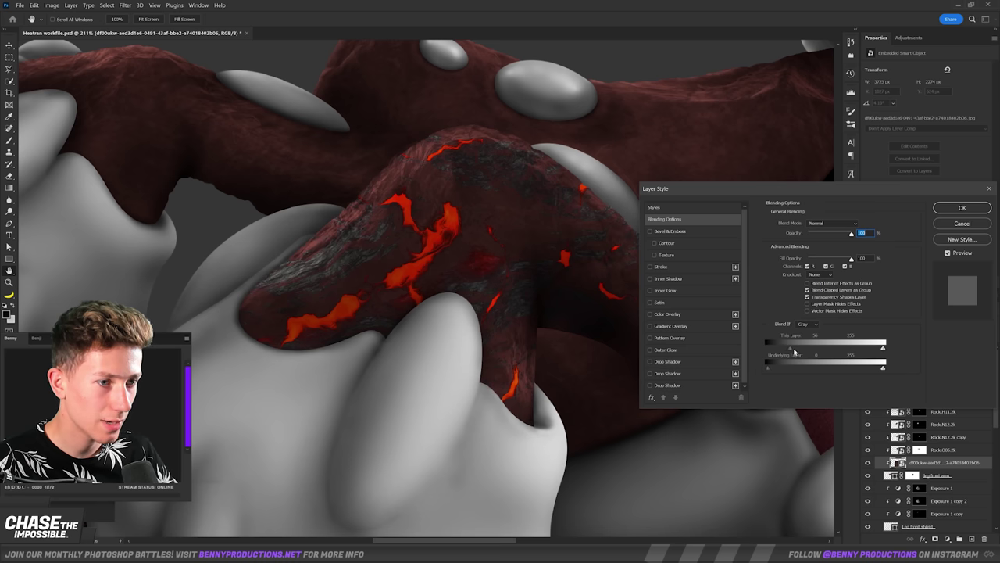
drag(817, 351, 828, 350)
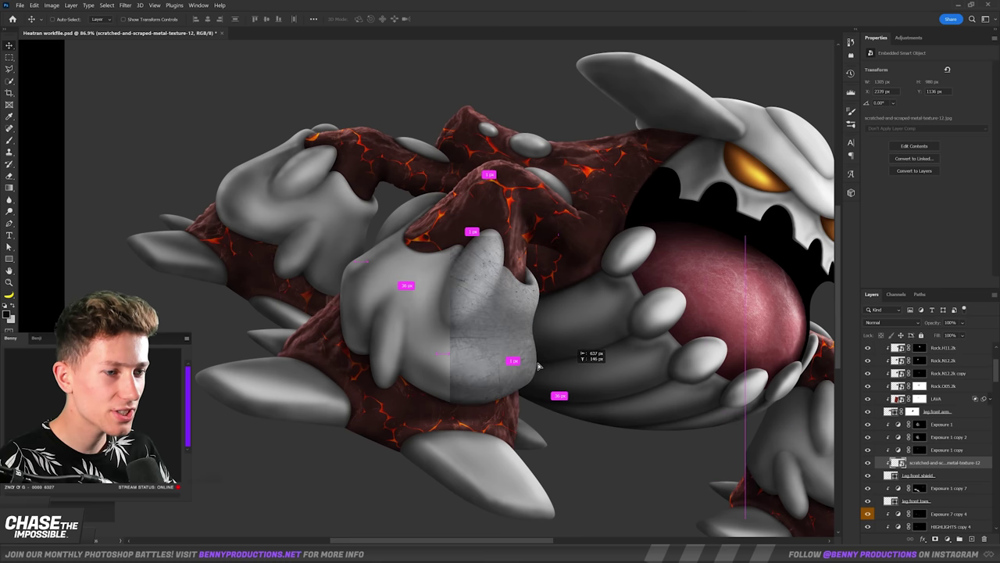
Step: Place and scale the scratched metal texture over the front fist, then switch it to Warp
drag(563, 370, 457, 354)
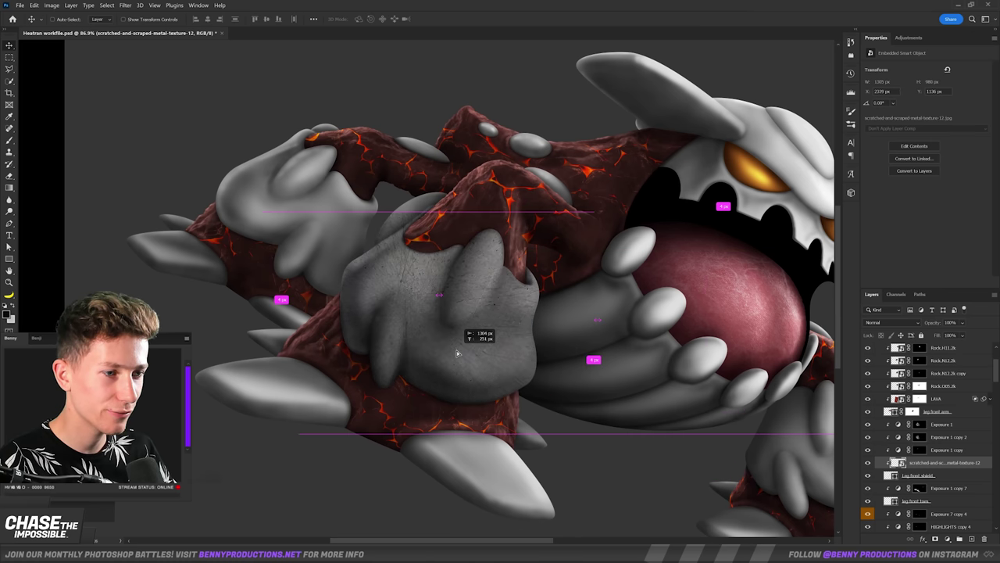
scroll(460, 352, down, 5)
scroll(426, 314, up, 6)
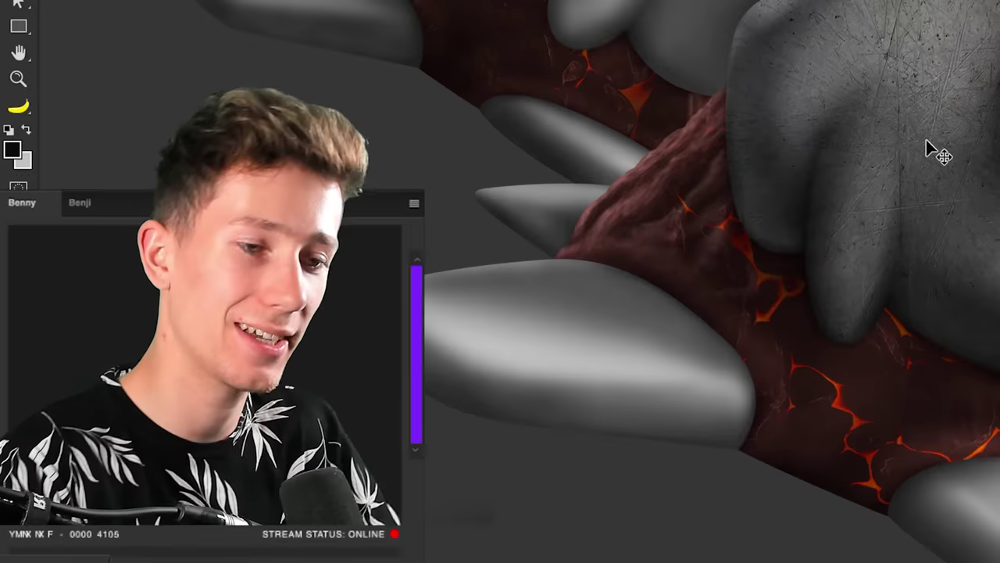
key(ctrl+t)
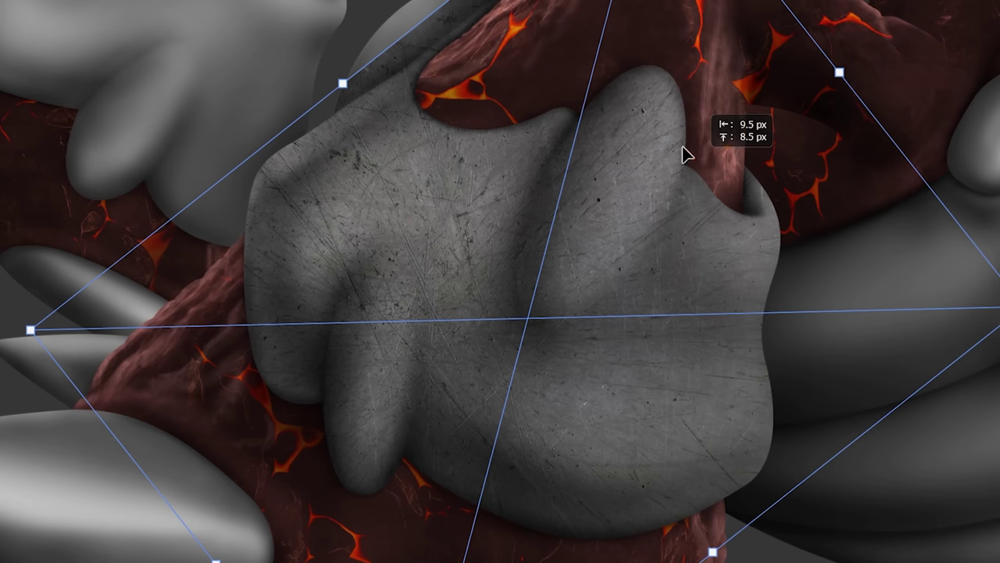
drag(683, 151, 359, 93)
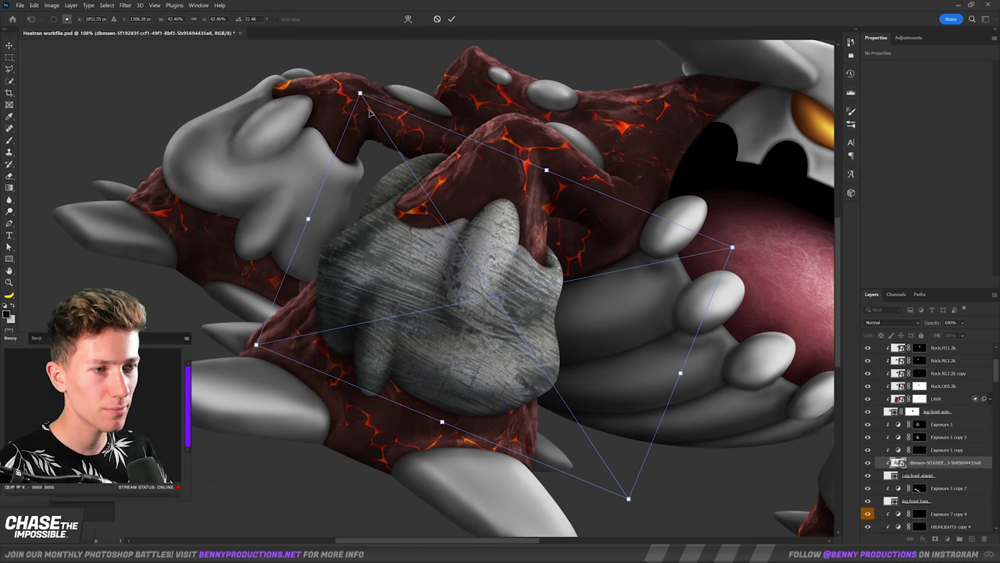
scroll(491, 303, up, 3)
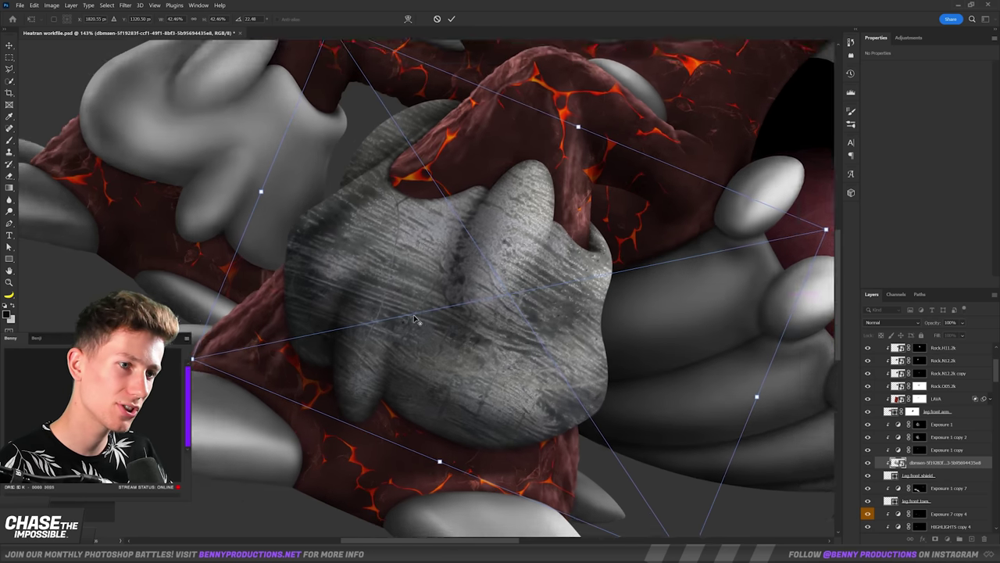
right_click(524, 243)
click(567, 338)
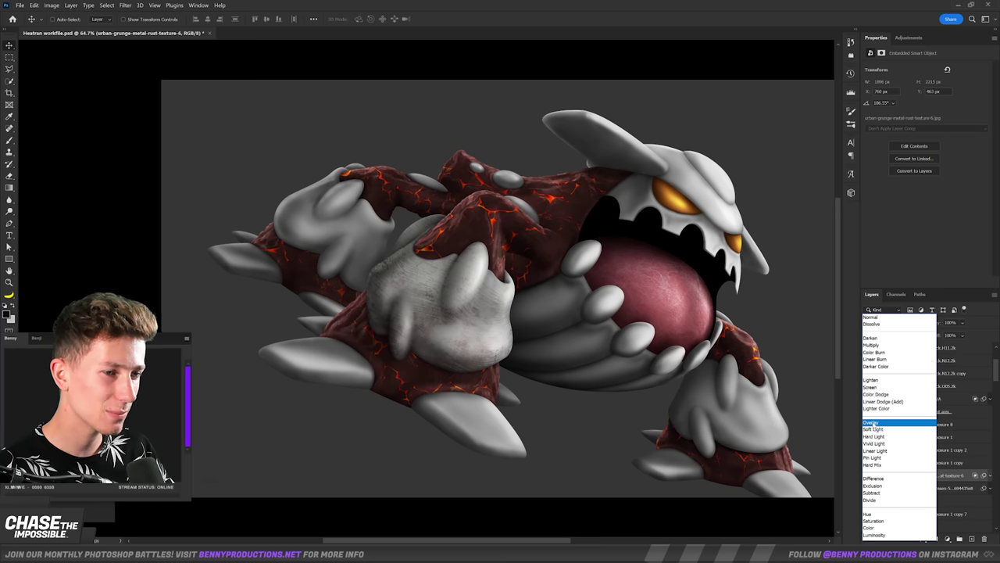
Step: Set the rust texture layer to Overlay and clip it to the armour beneath
click(870, 423)
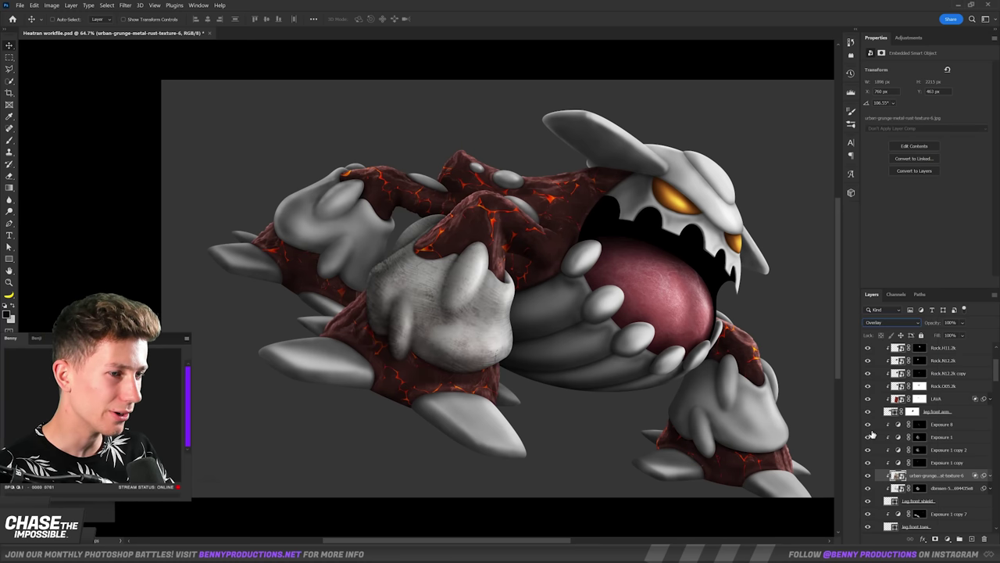
alt+click(922, 469)
alt+click(923, 466)
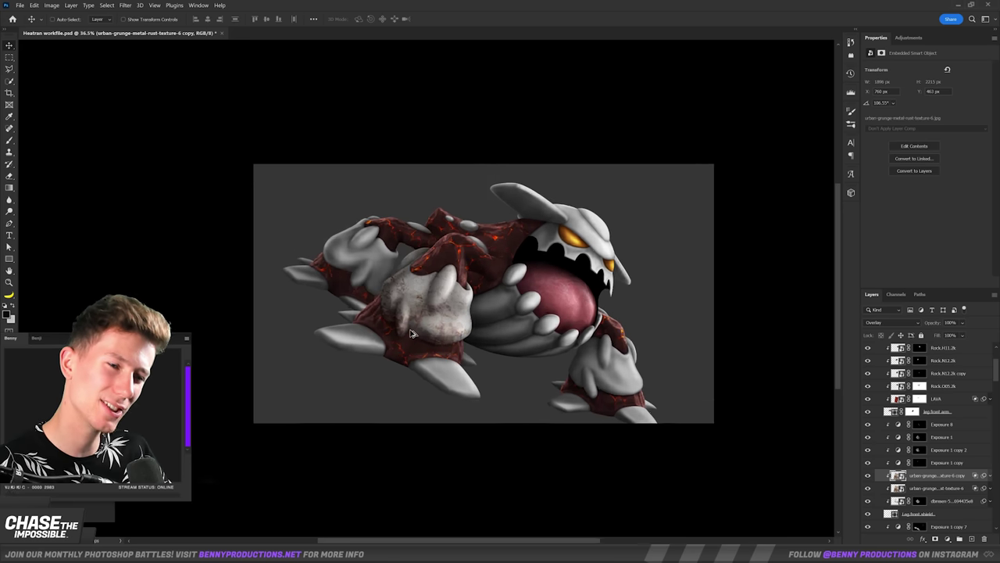
Step: Nudge the clipped rust texture slightly across the fist into its final position
scroll(610, 343, up, 3)
drag(594, 341, 610, 344)
drag(489, 299, 496, 297)
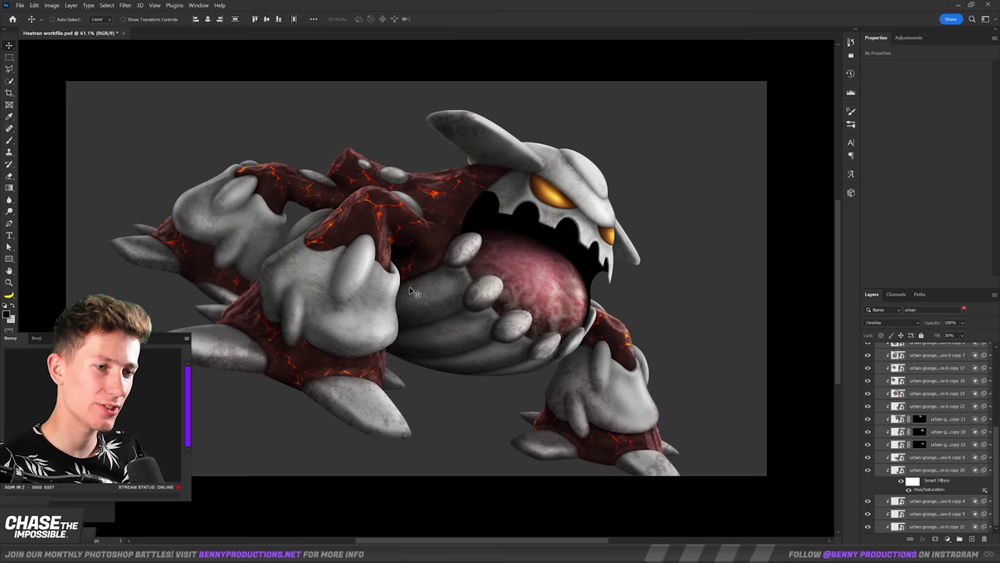
scroll(412, 292, down, 3)
scroll(408, 291, up, 3)
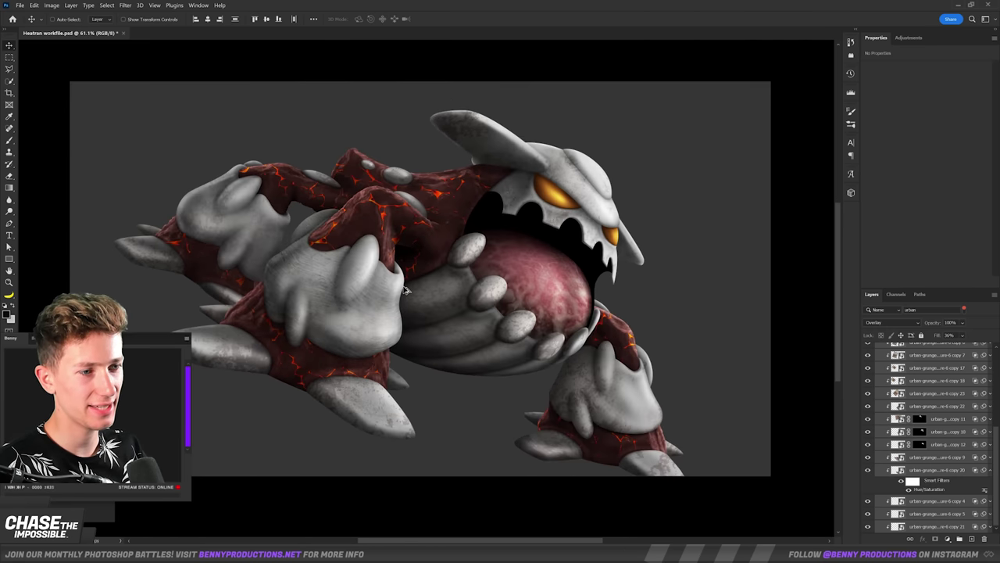
scroll(406, 289, up, 1)
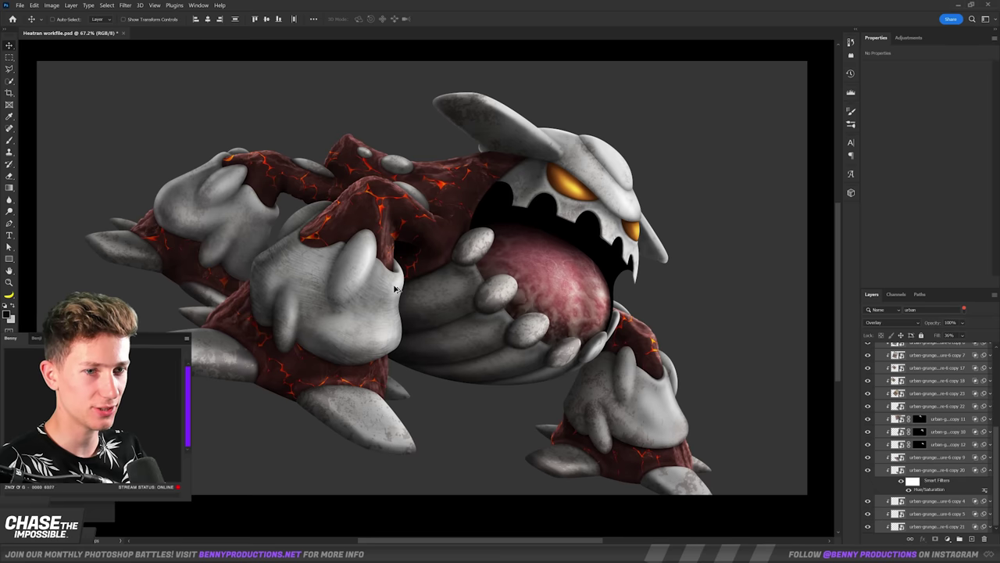
scroll(395, 288, down, 1)
scroll(395, 288, up, 1)
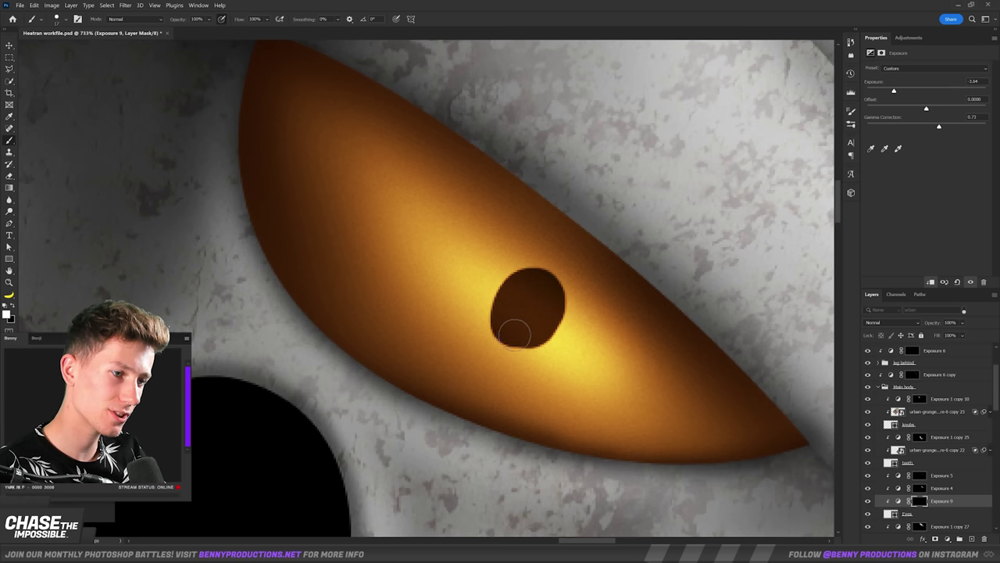
Step: Set a 31 px soft brush to darken the pupil on the Exposure 9 mask
scroll(492, 243, down, 1)
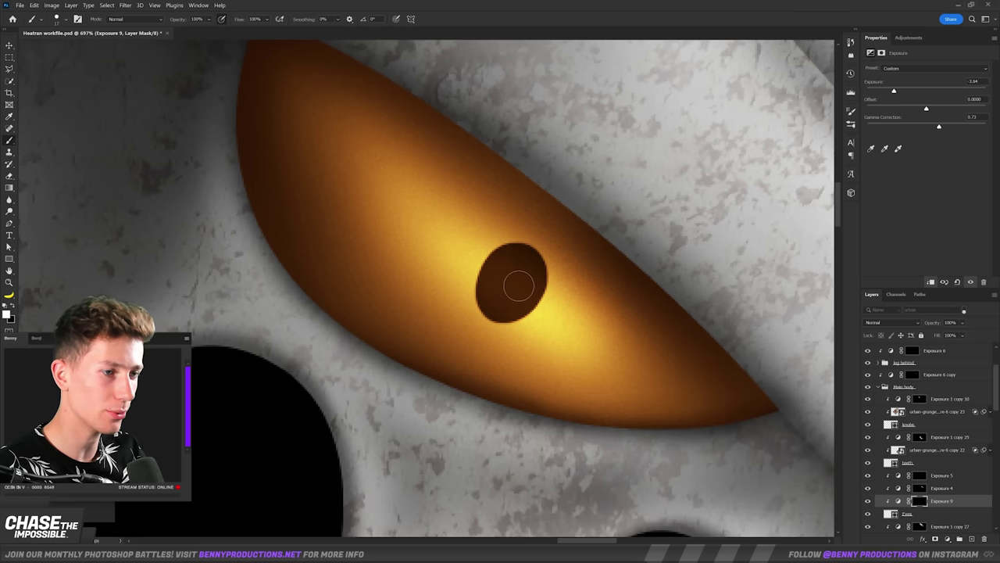
right_click(517, 285)
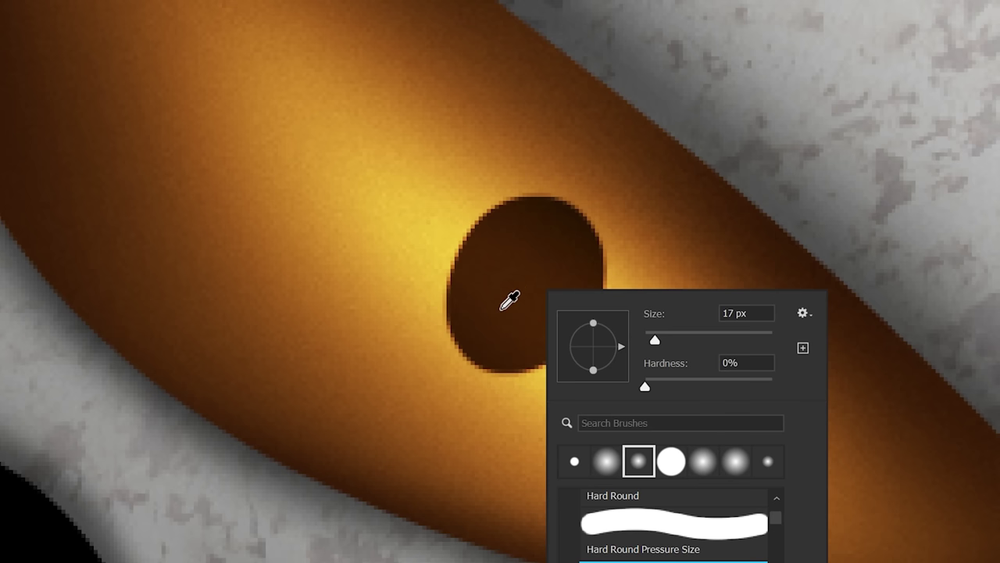
drag(504, 289, 529, 296)
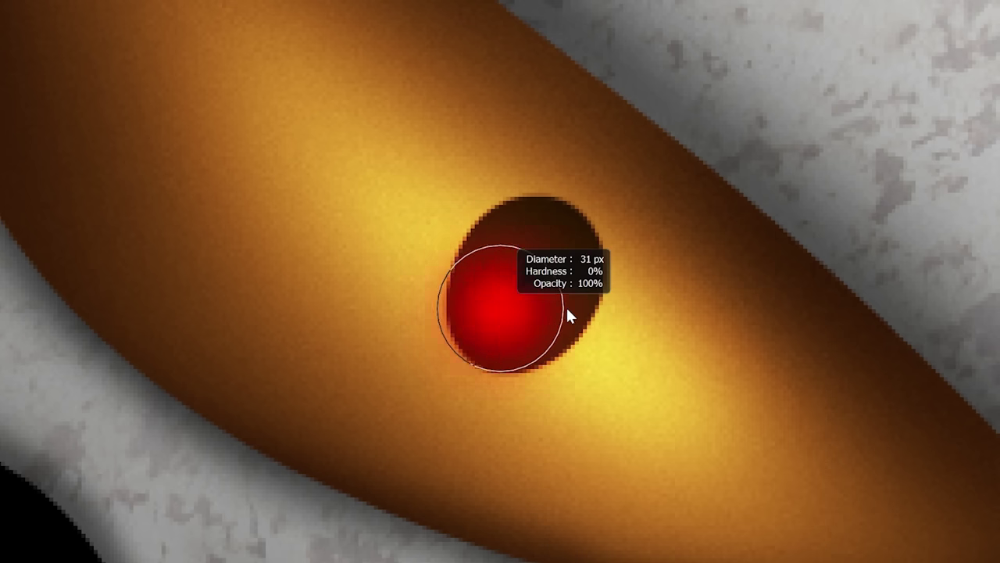
scroll(440, 223, down, 6)
scroll(478, 228, down, 3)
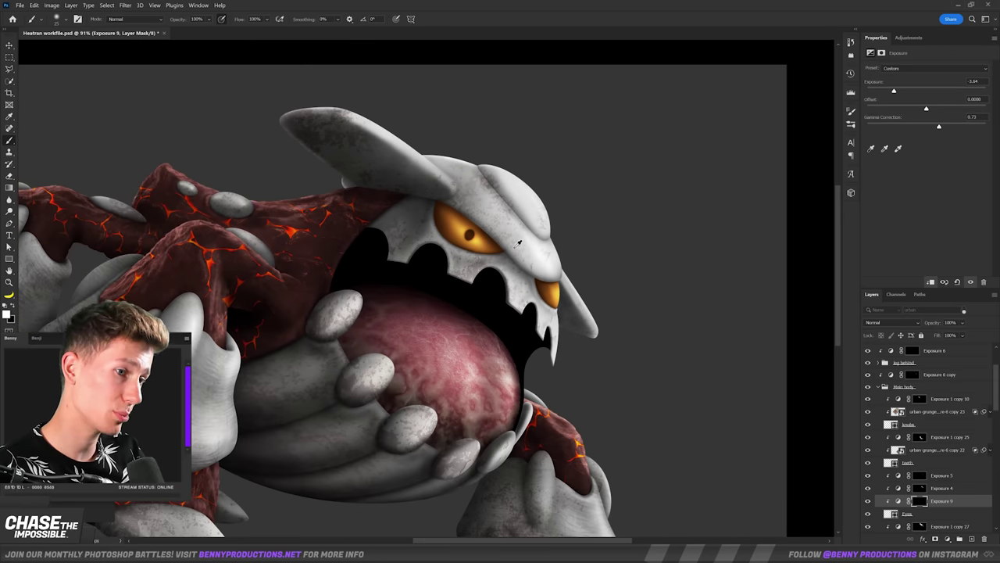
scroll(517, 243, down, 2)
key(v)
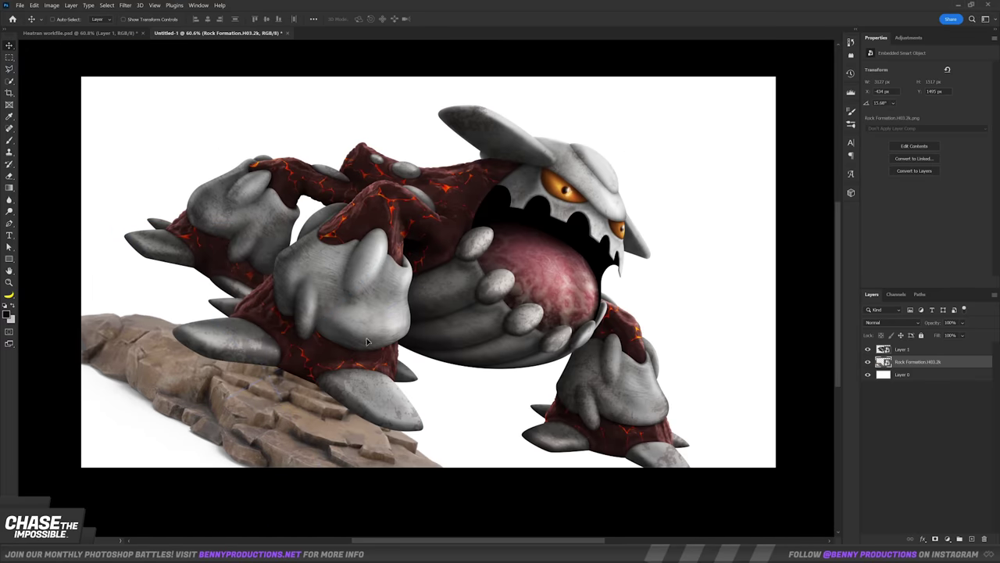
Step: Toggle a layer's visibility while building the rocky slope scene
click(872, 387)
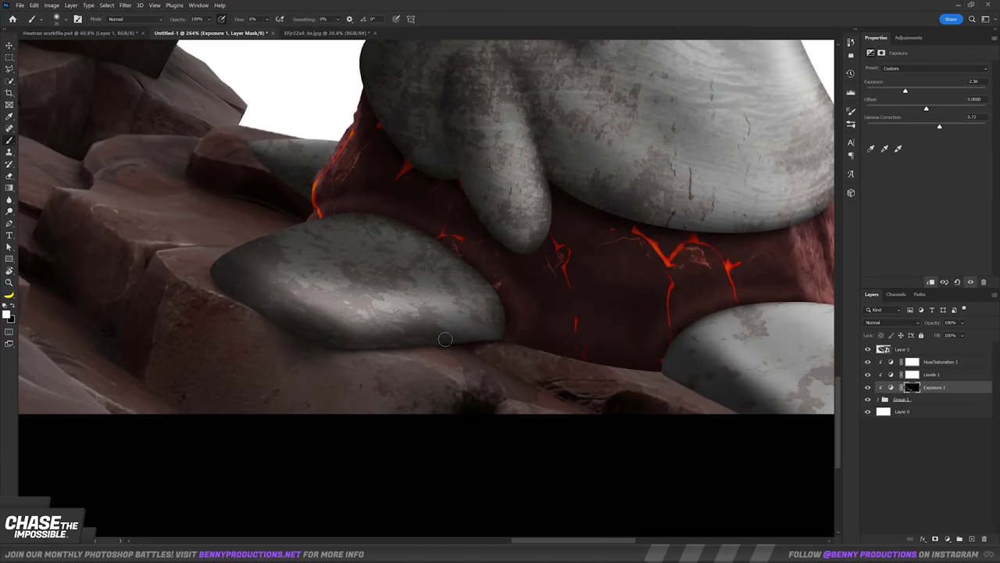
scroll(445, 338, down, 8)
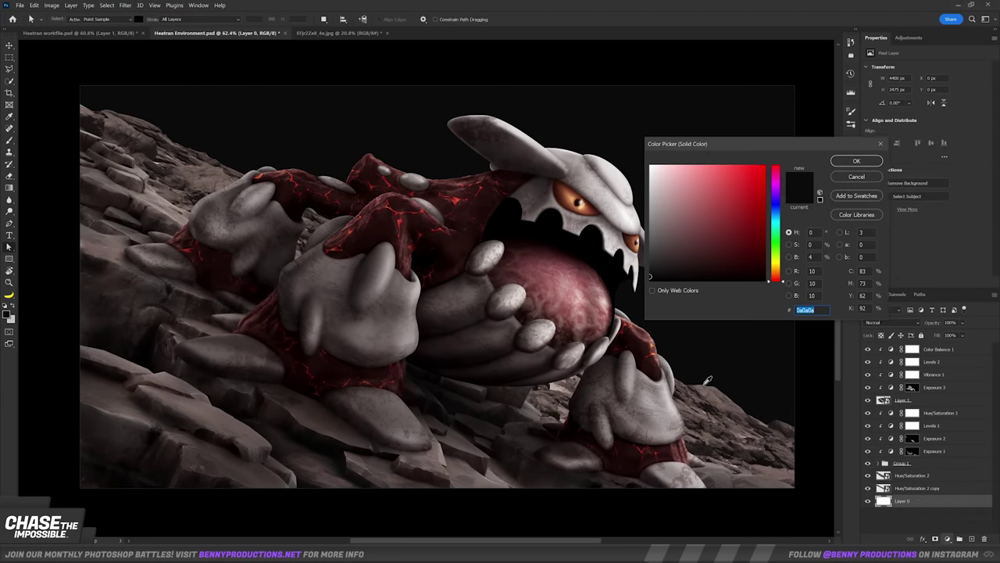
Step: Fill with a sampled brownish rock colour and paint orange haze into the right sky
click(707, 381)
key(Return)
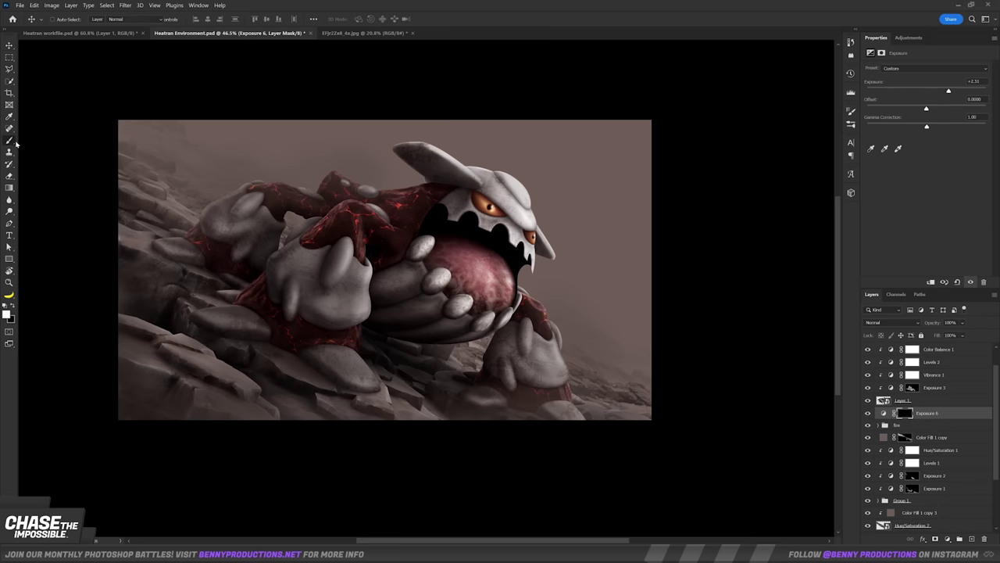
click(10, 141)
drag(593, 180, 579, 320)
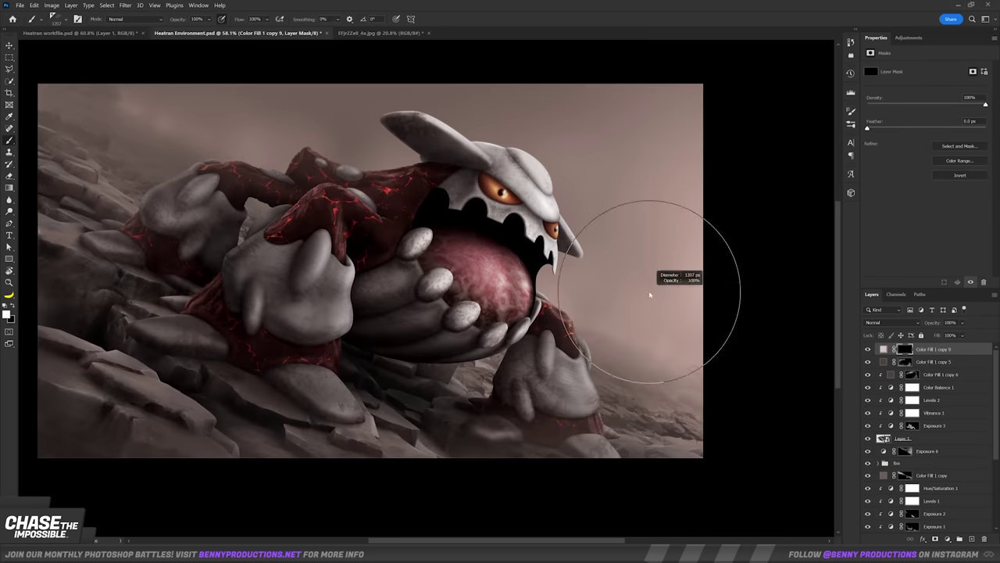
Step: Resize the brush and pan toward the right of the artwork to review the haze
right_click(469, 244)
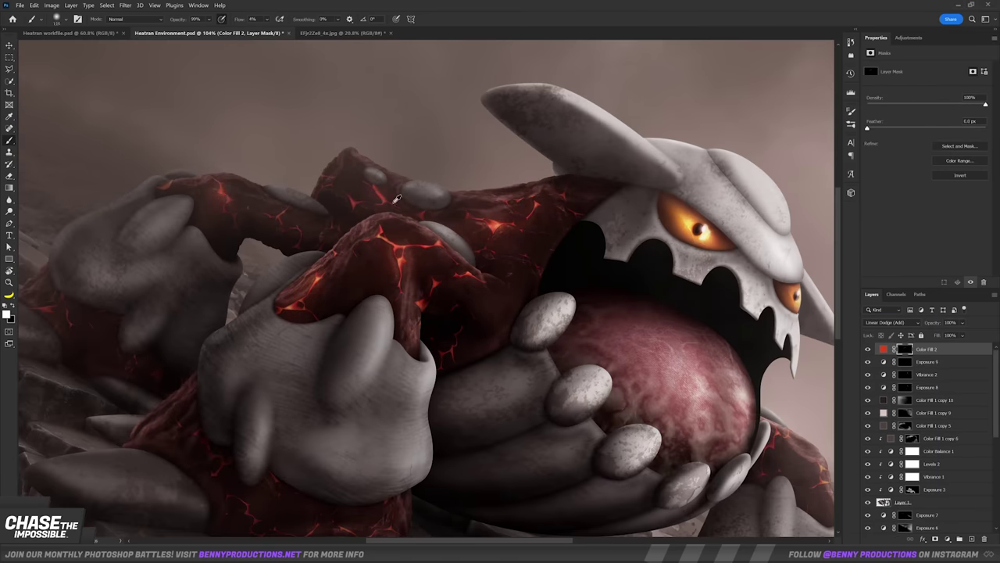
scroll(397, 198, down, 2)
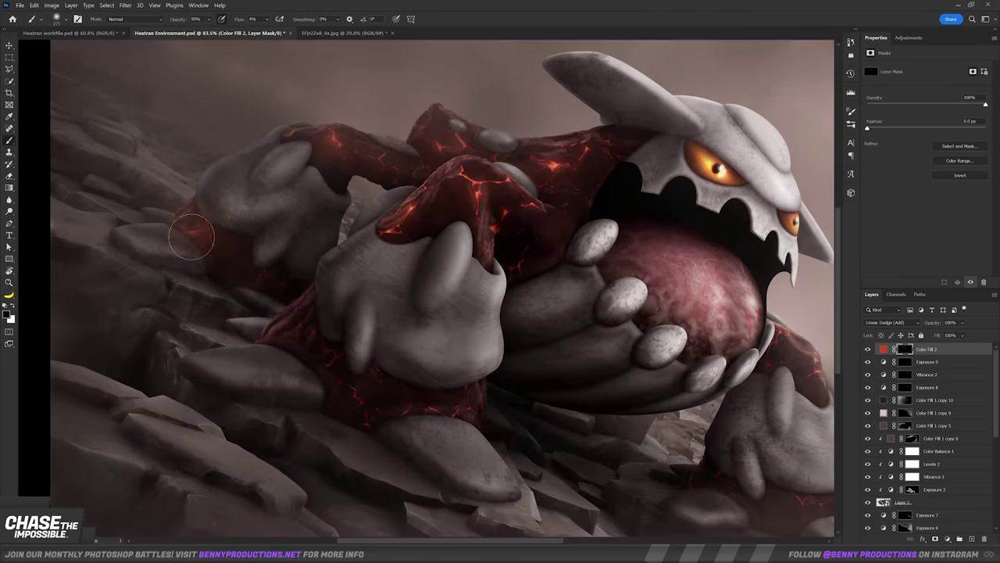
scroll(547, 235, up, 3)
drag(664, 234, 406, 78)
scroll(486, 390, down, 2)
scroll(486, 391, down, 4)
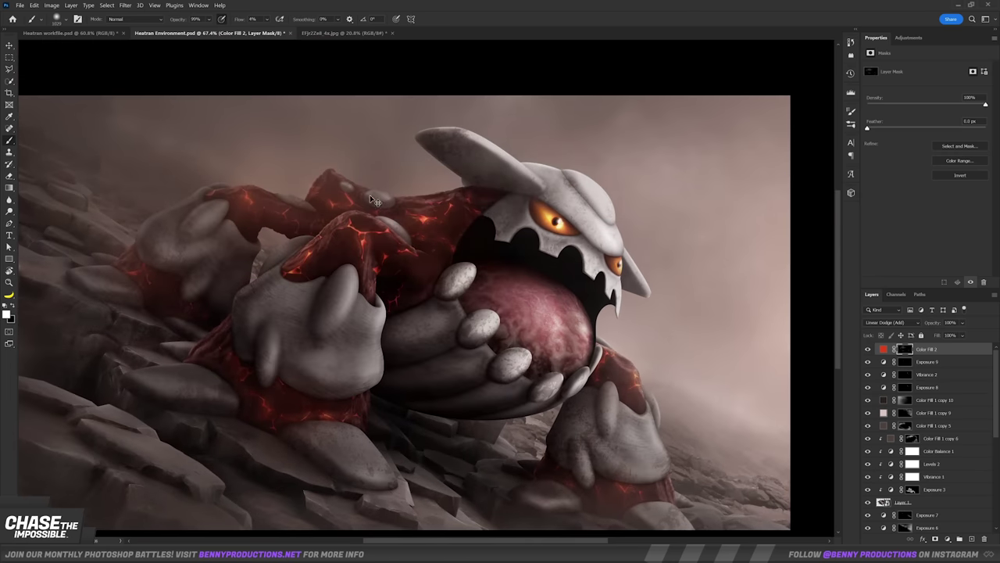
scroll(446, 402, up, 1)
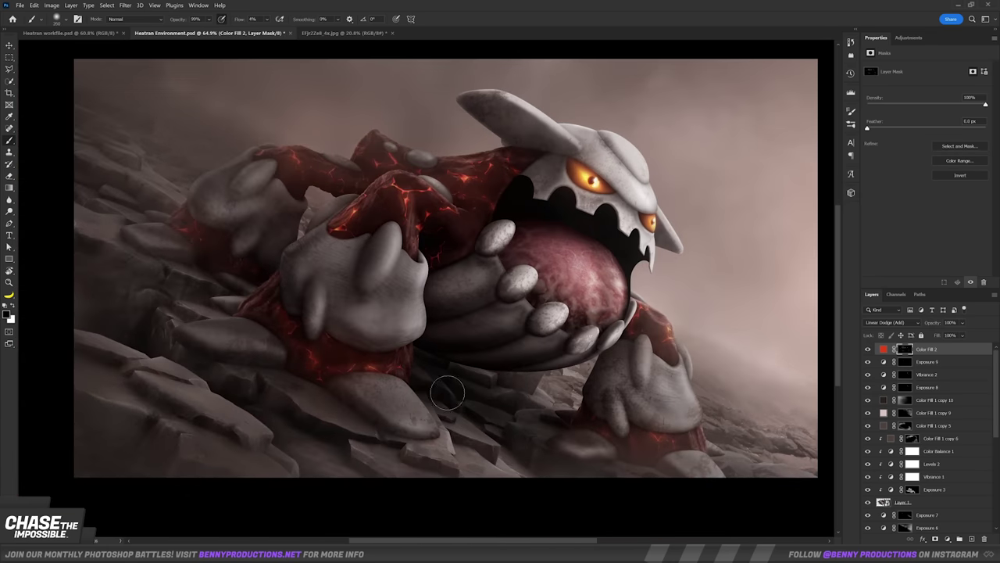
scroll(446, 401, down, 1)
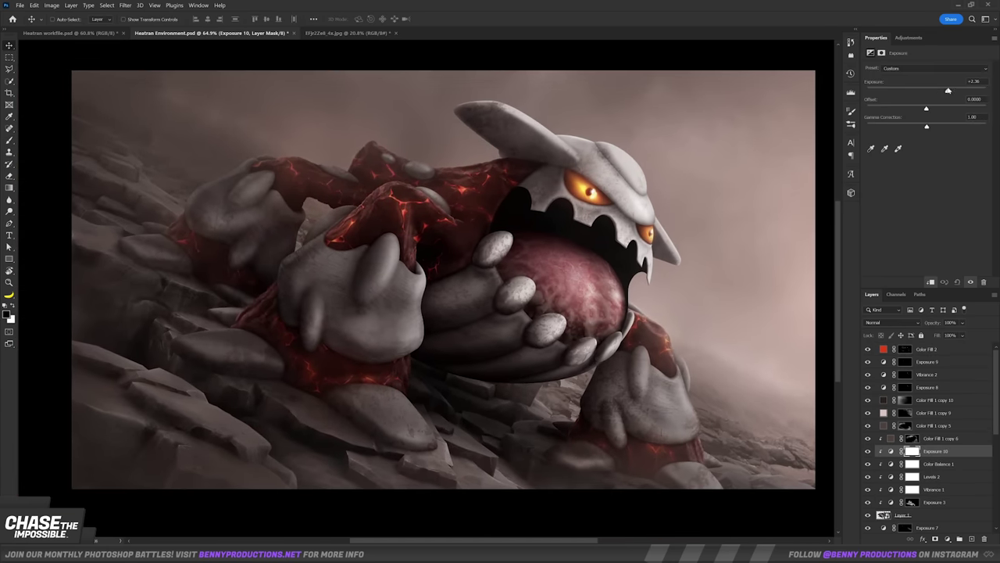
scroll(558, 213, up, 4)
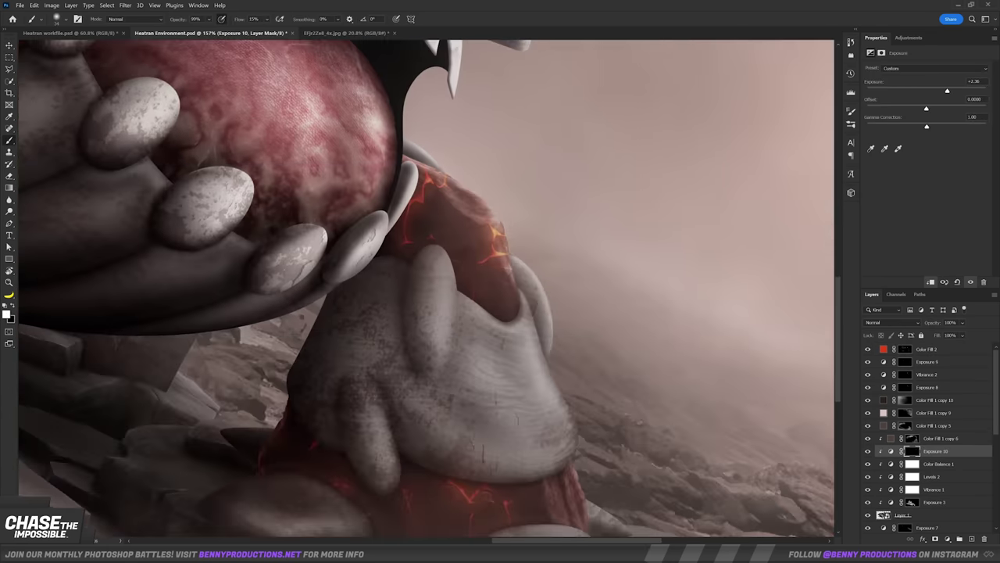
scroll(500, 281, down, 5)
scroll(580, 229, up, 5)
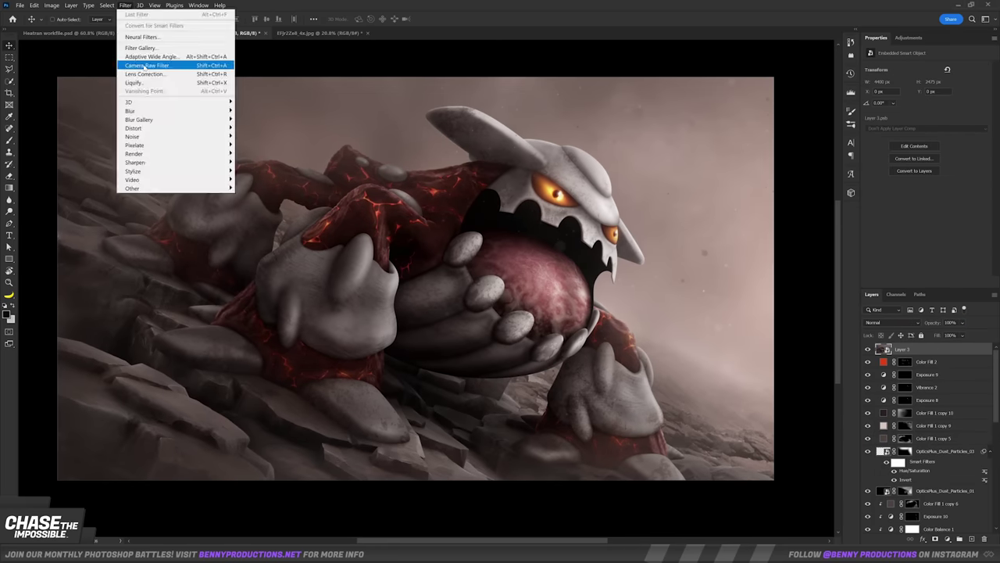
Step: Open the Camera Raw Filter and adjust its colour settings to warm the image
click(144, 66)
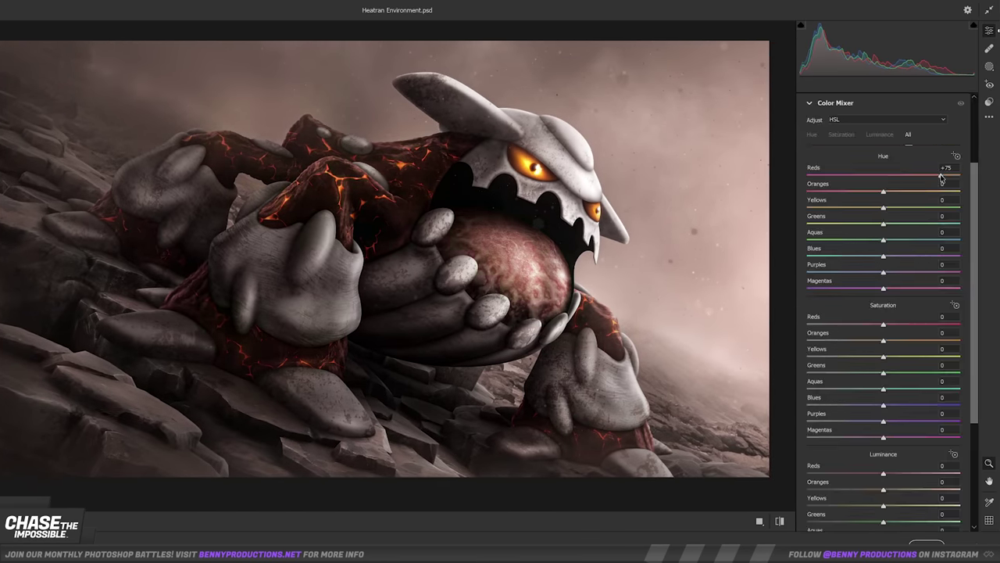
scroll(922, 193, down, 5)
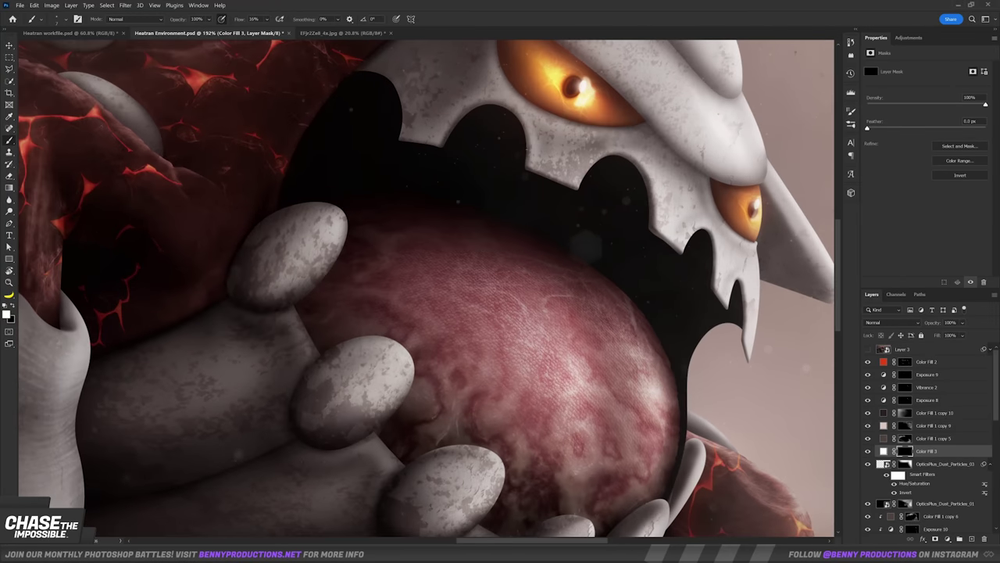
scroll(426, 288, down, 3)
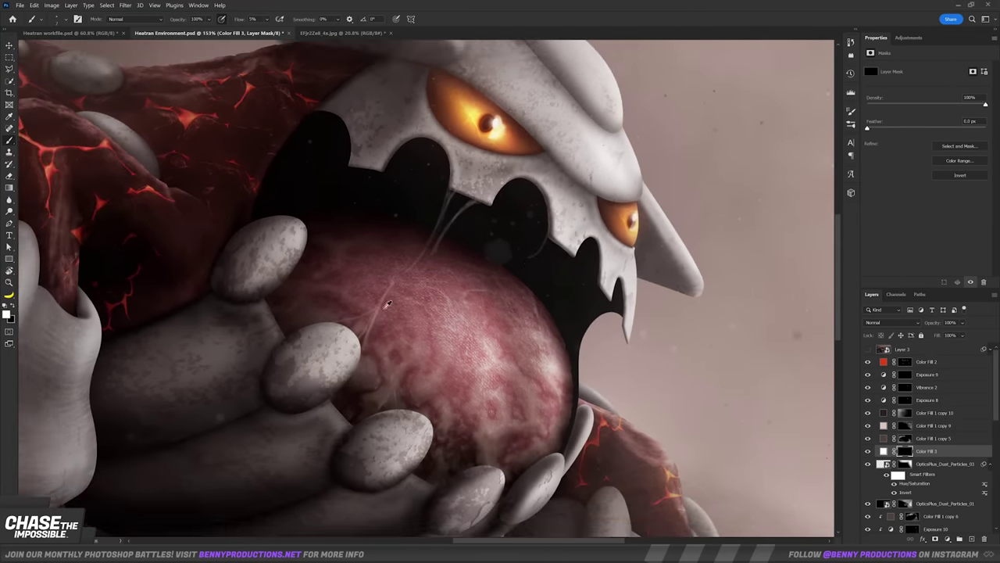
scroll(520, 187, up, 3)
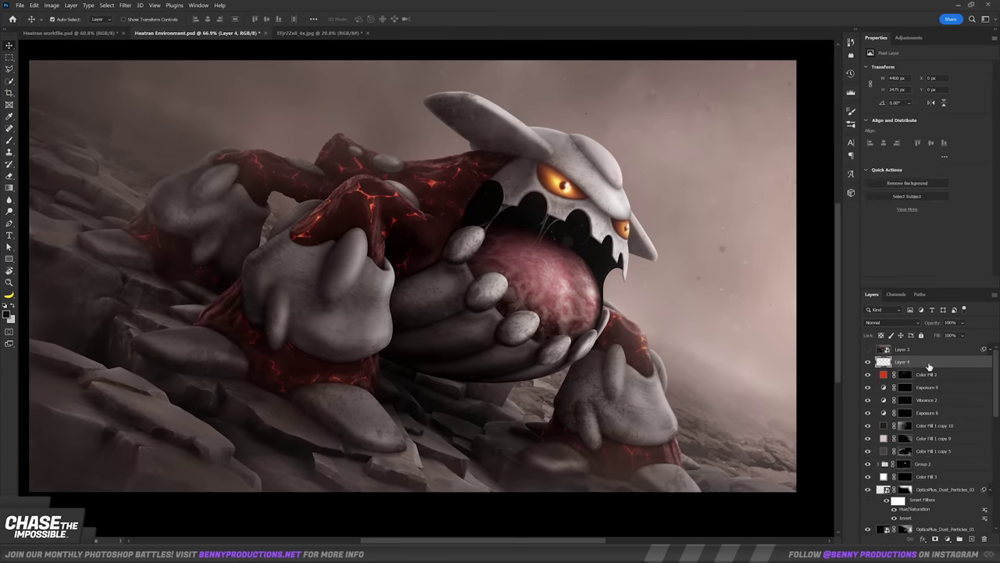
Step: Show the top warm, brightened final grading layer
click(930, 350)
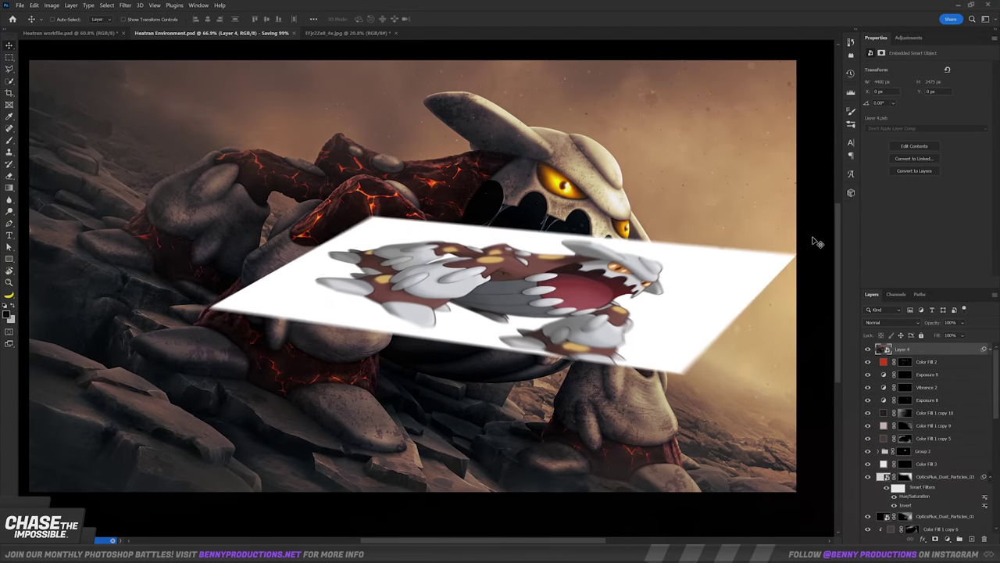